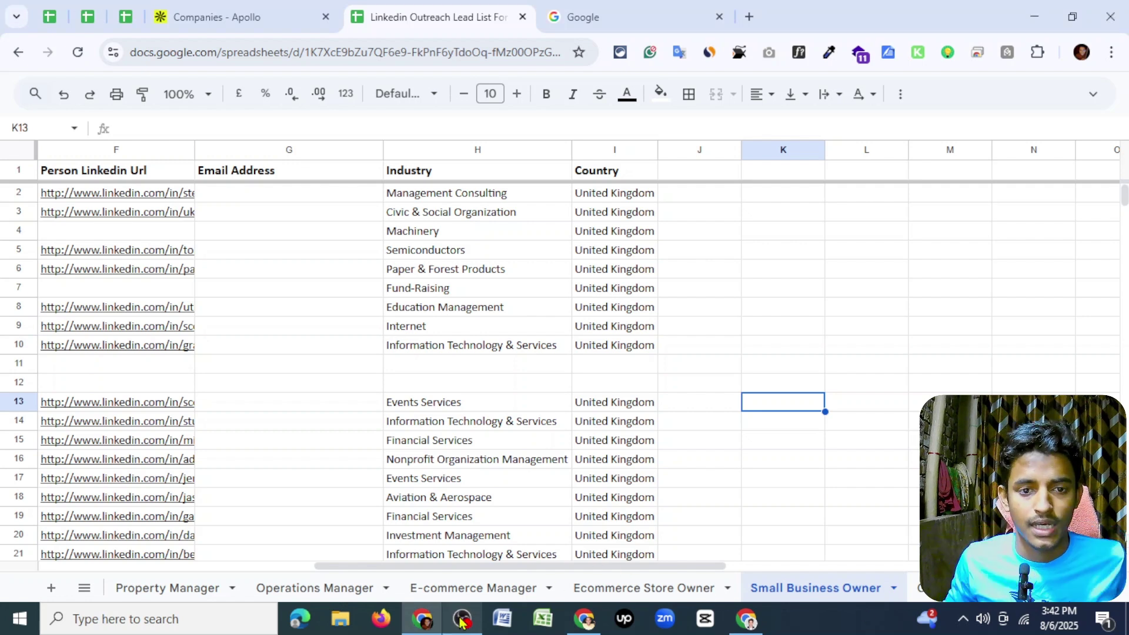
Review the Email Address, Industry and Country headers and the empty Email Address cells of the lead list
key(Up)
key(Up)
key(Up)
key(Up)
key(Up)
key(Up)
key(Up)
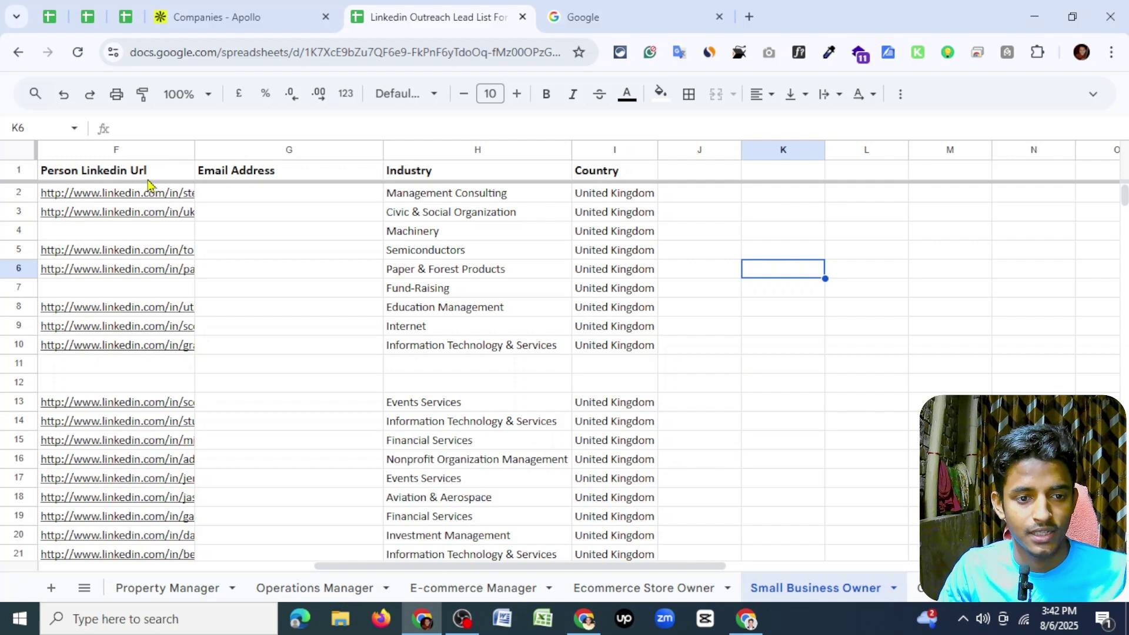
click(350, 176)
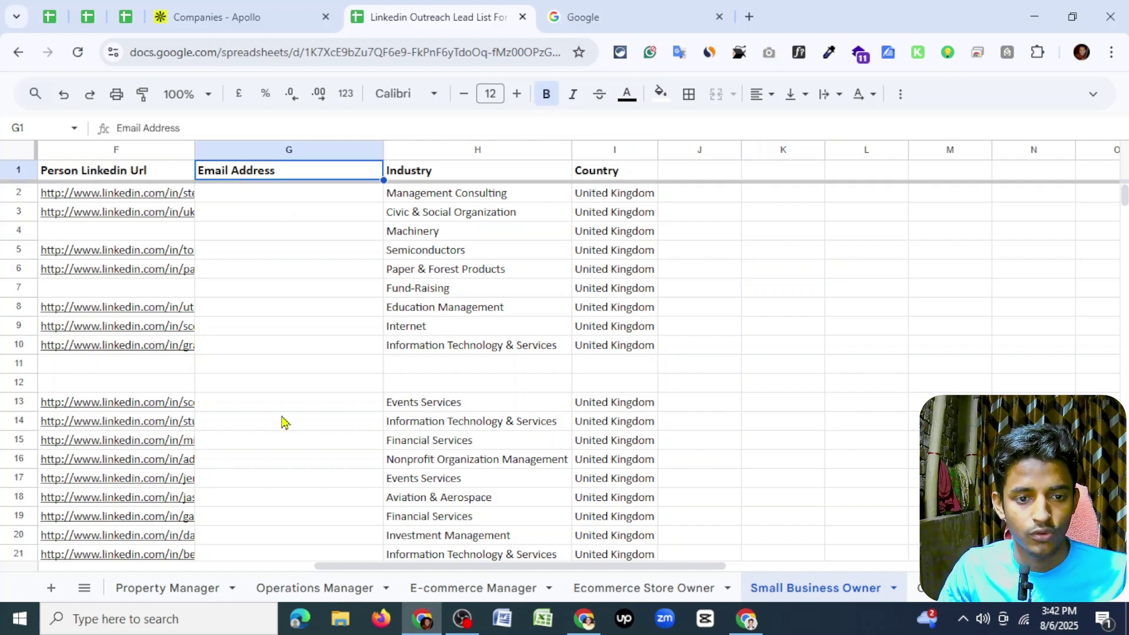
click(438, 177)
key(Right)
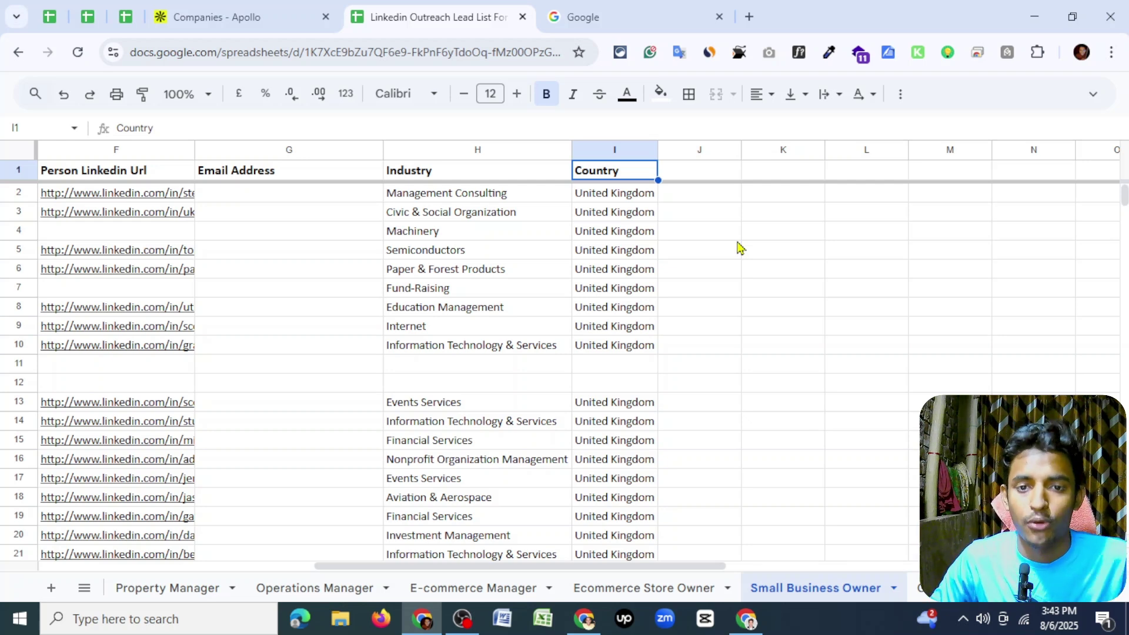
scroll(164, 310, down, 2)
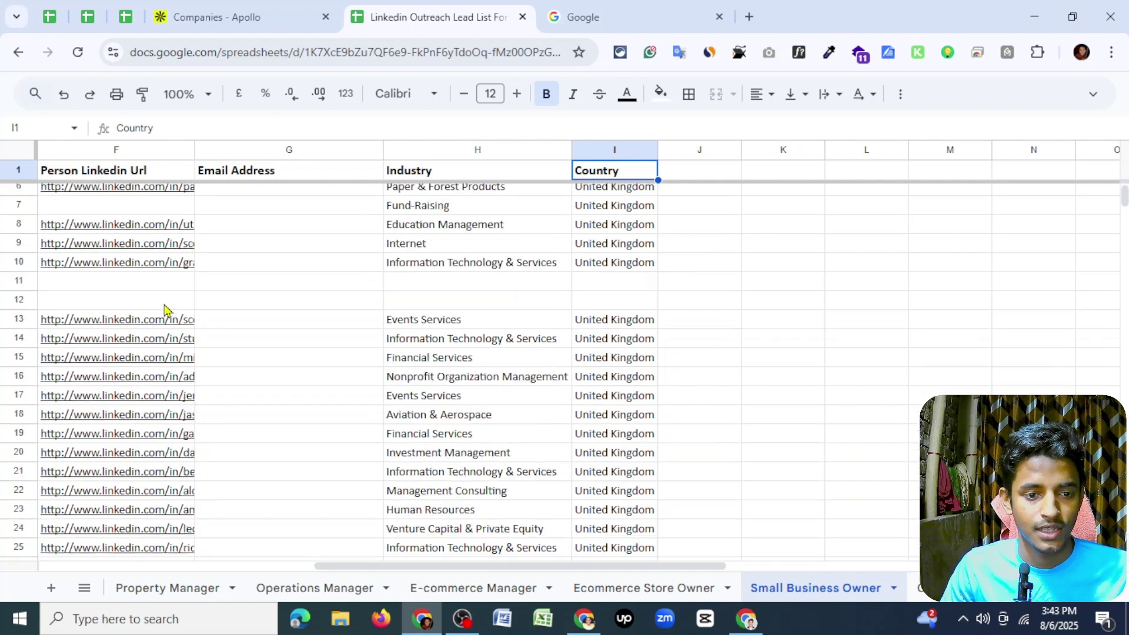
scroll(191, 366, up, 2)
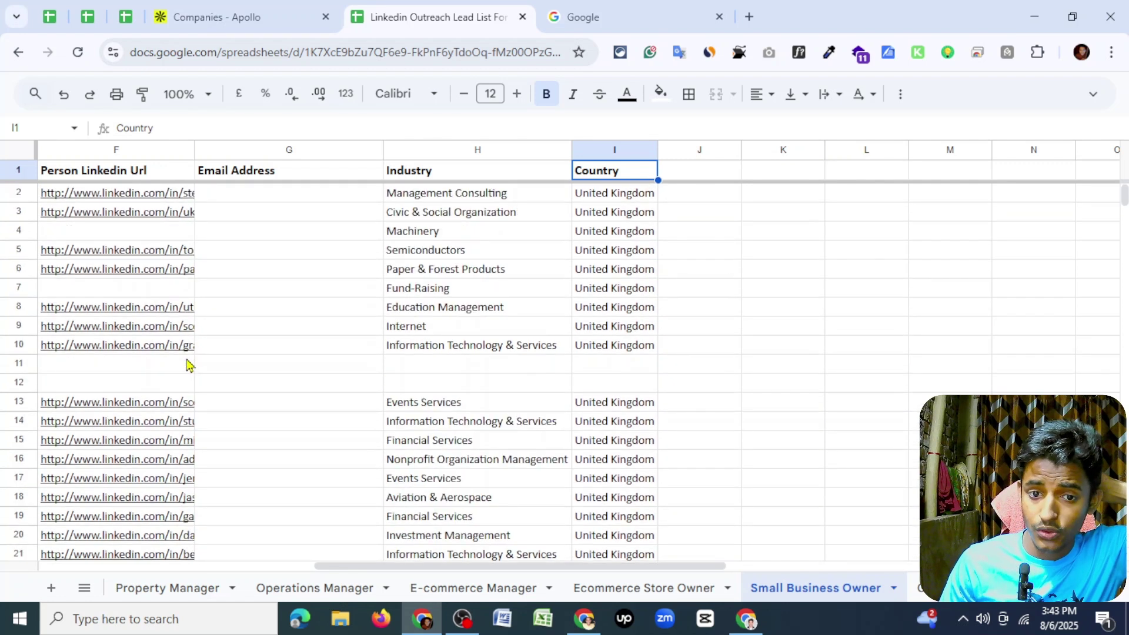
key(Left)
key(Down)
key(Down)
key(Down)
key(Down)
key(Down)
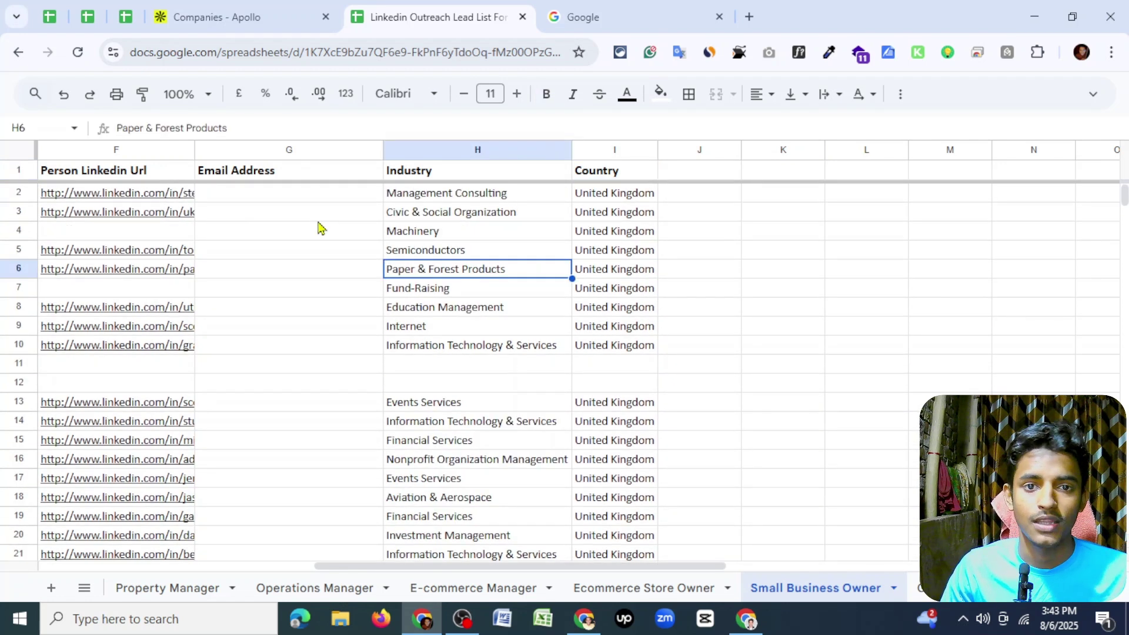
click(316, 235)
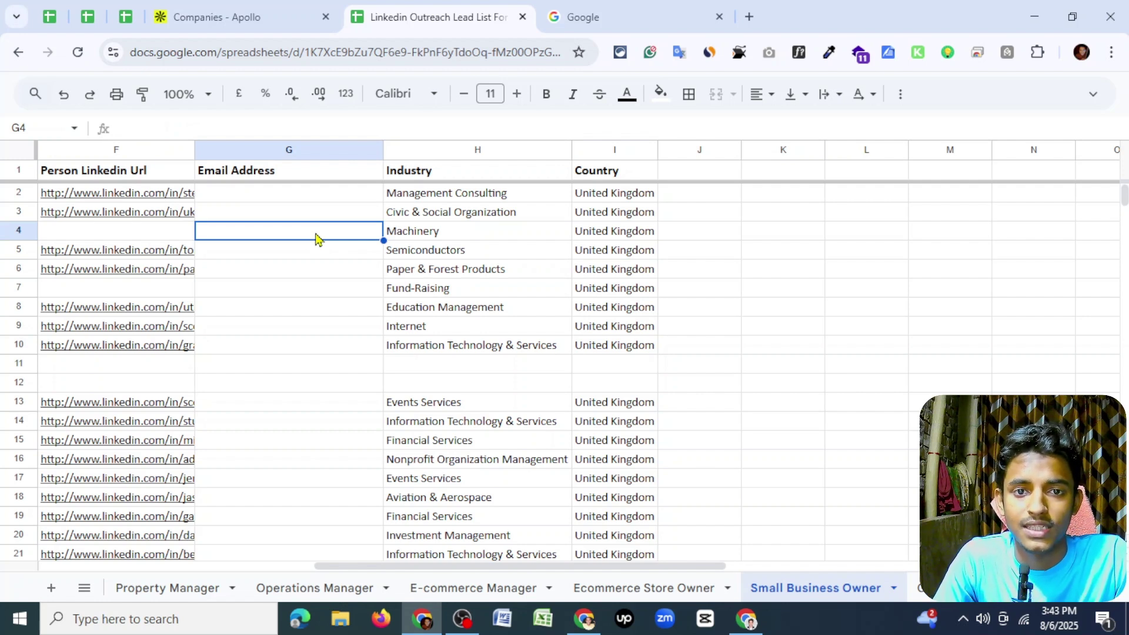
Search Google for 'Apollo extension' and open the Apollo.io: Free B2B Phone Number & Email Finder store page
click(576, 18)
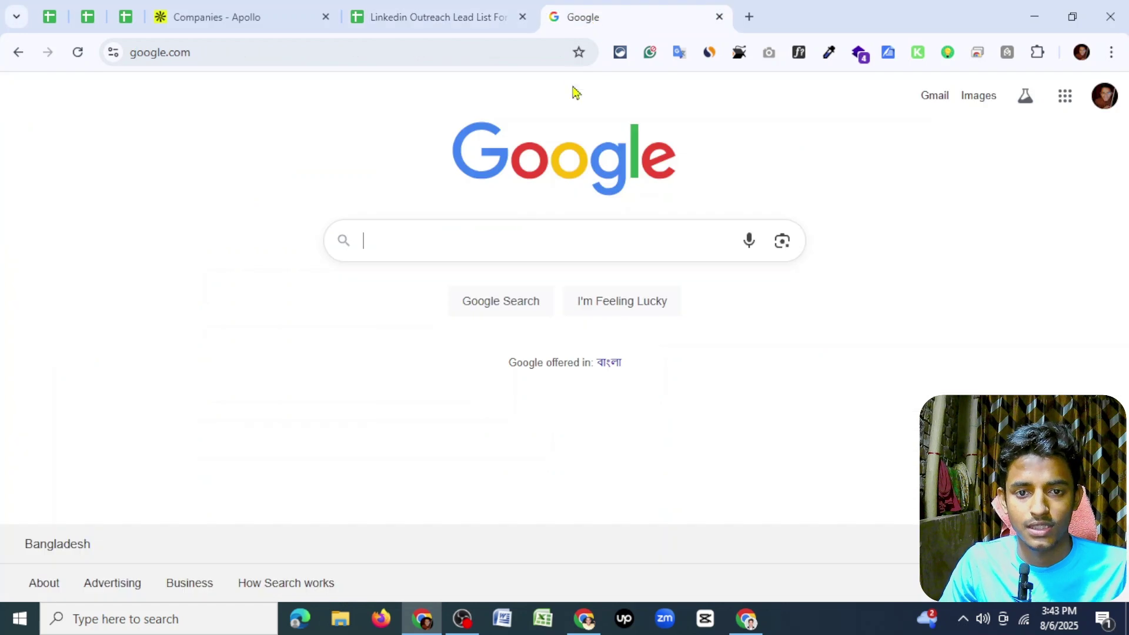
text(A)
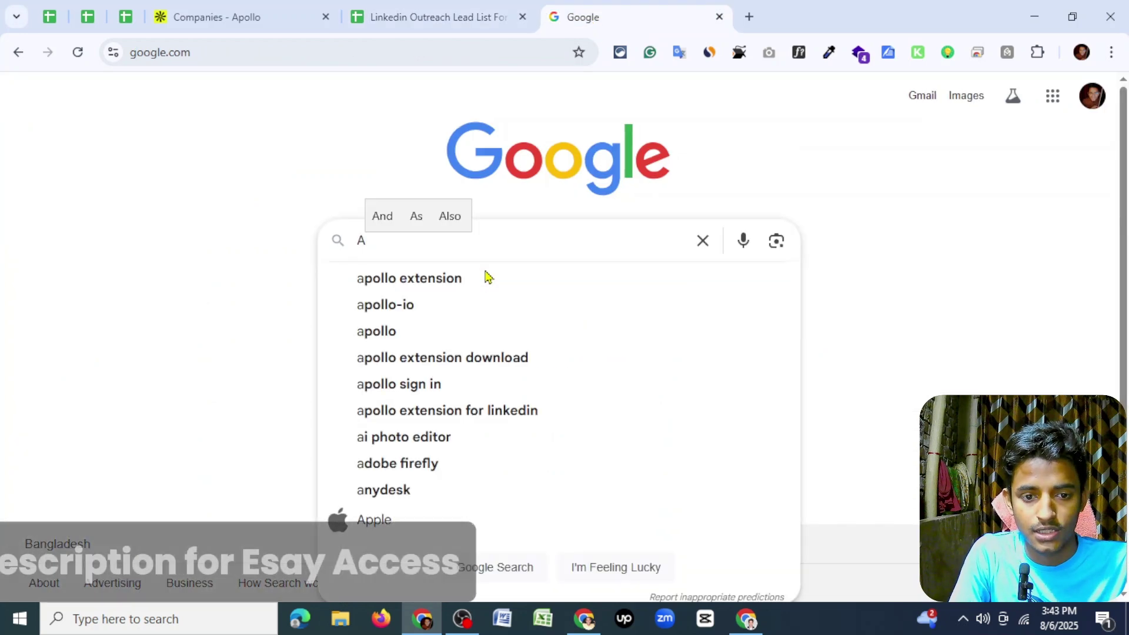
key(BackSpace)
text(Apol)
text(lo ext)
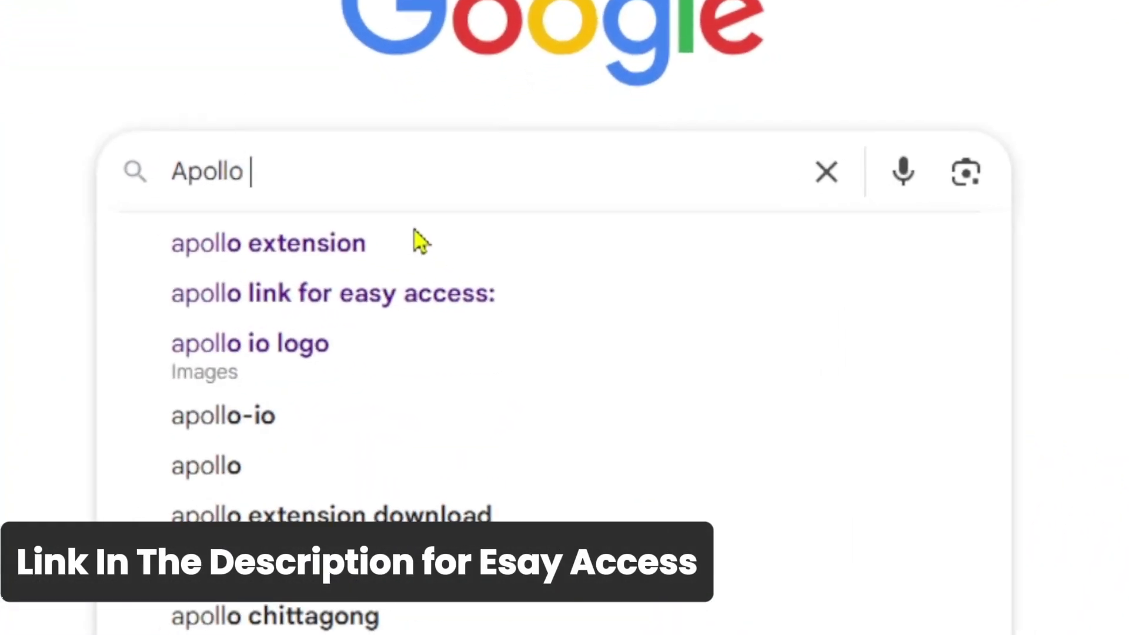
text(ension)
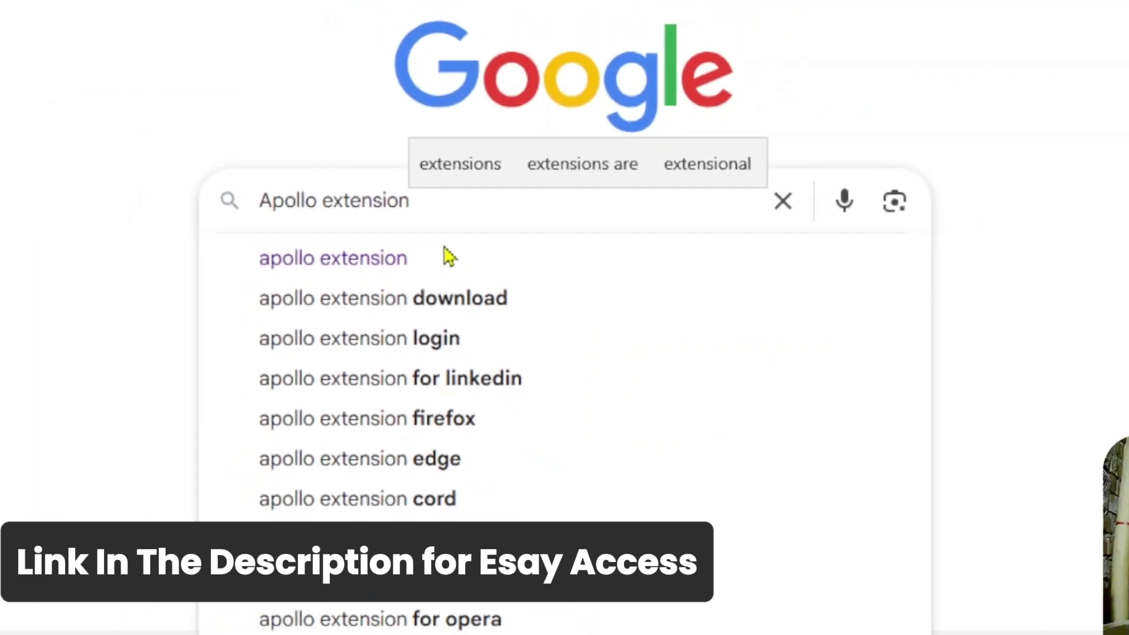
click(450, 257)
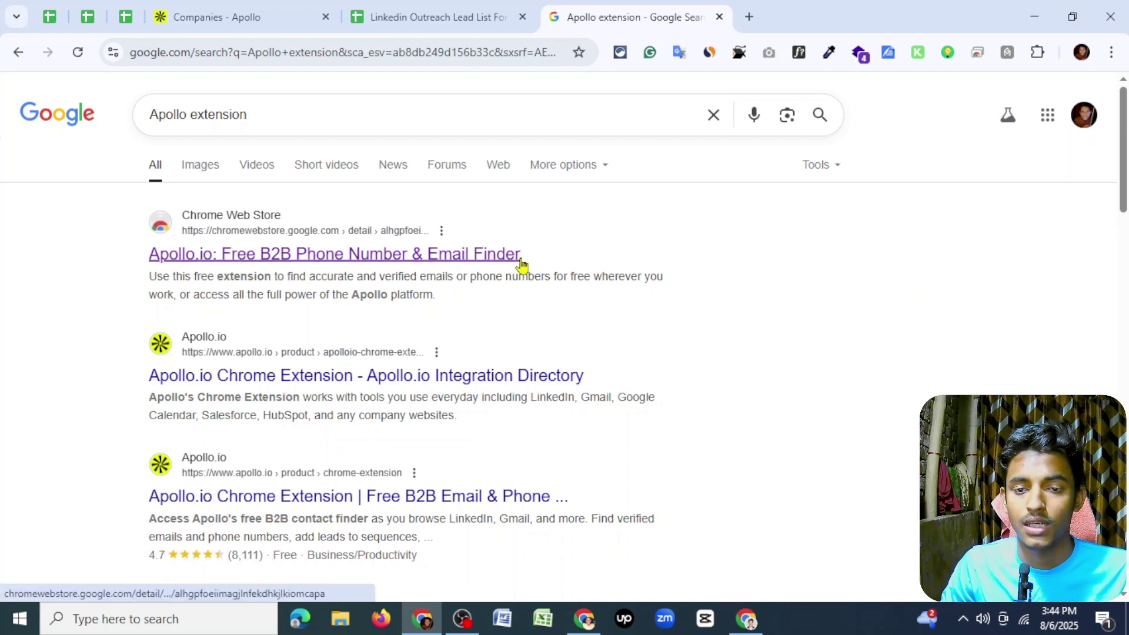
click(328, 259)
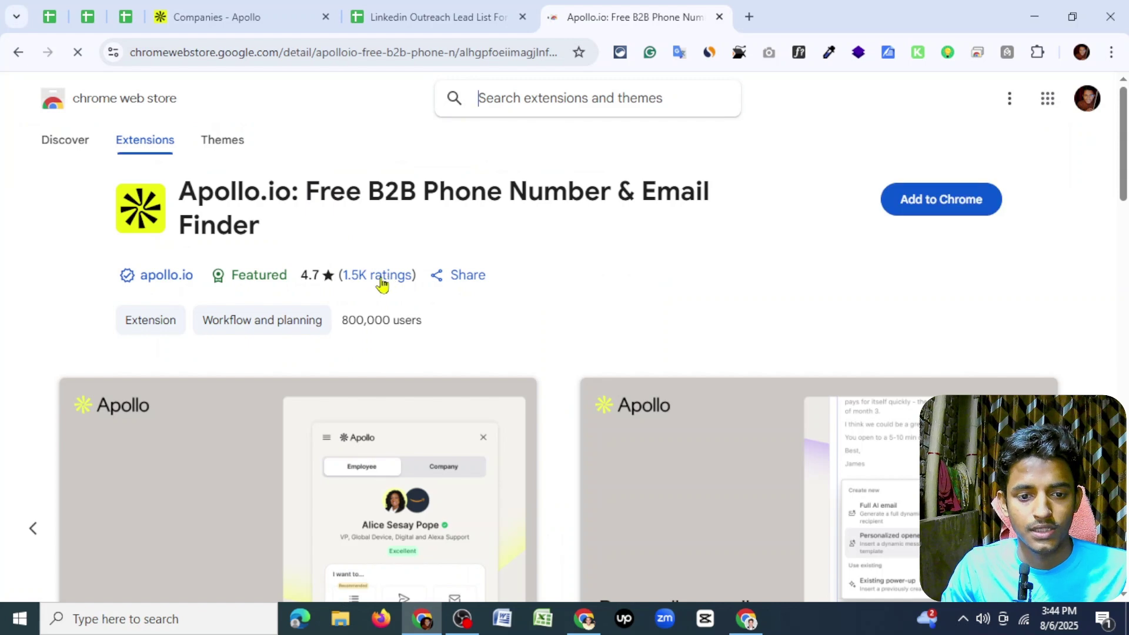
Install the Apollo.io extension with Add to Chrome and close the Apollo welcome tab
drag(341, 322, 456, 325)
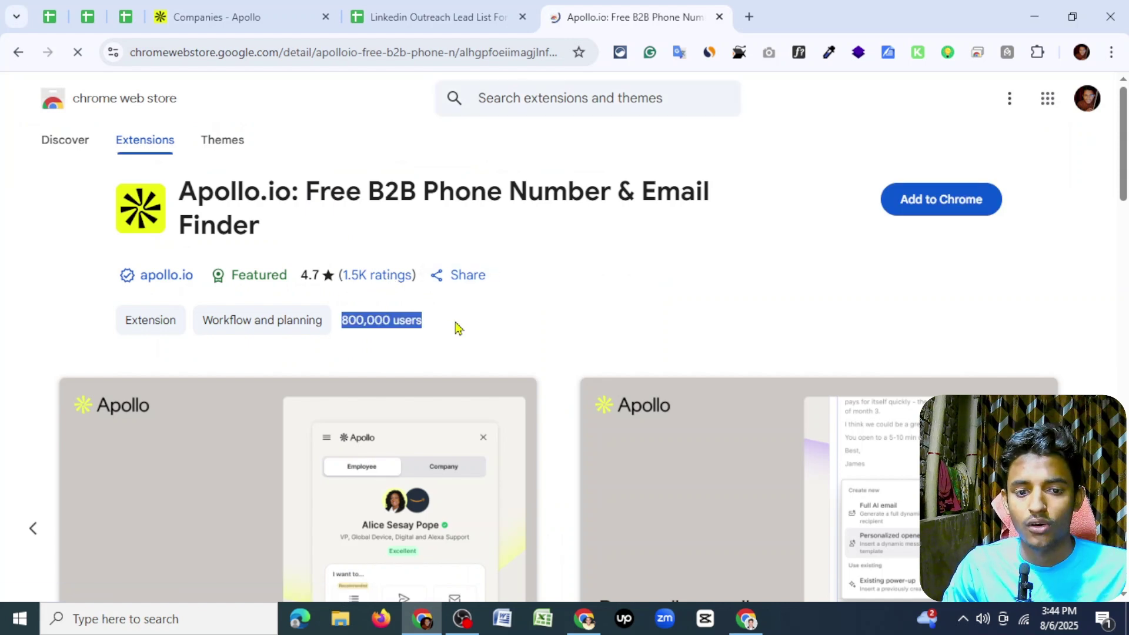
click(459, 325)
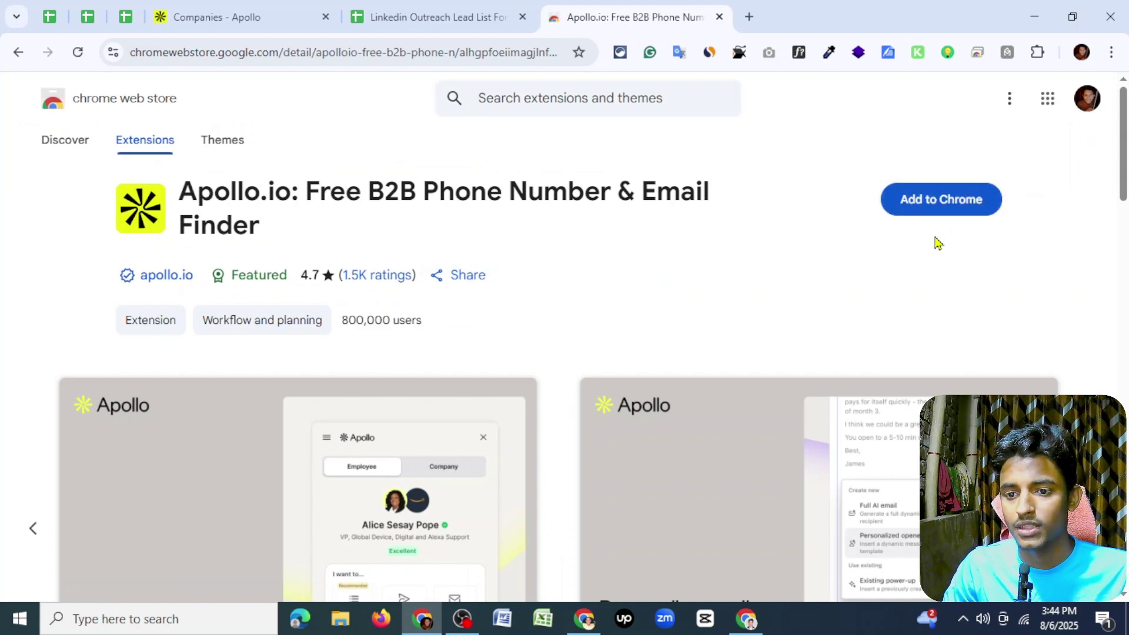
click(970, 201)
click(622, 234)
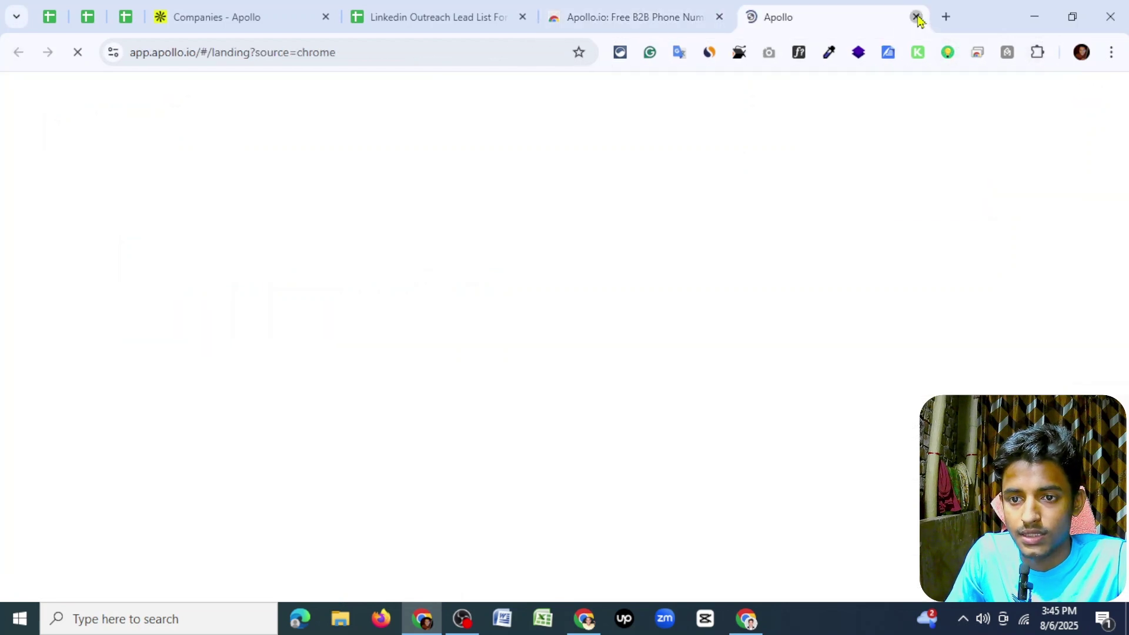
click(917, 17)
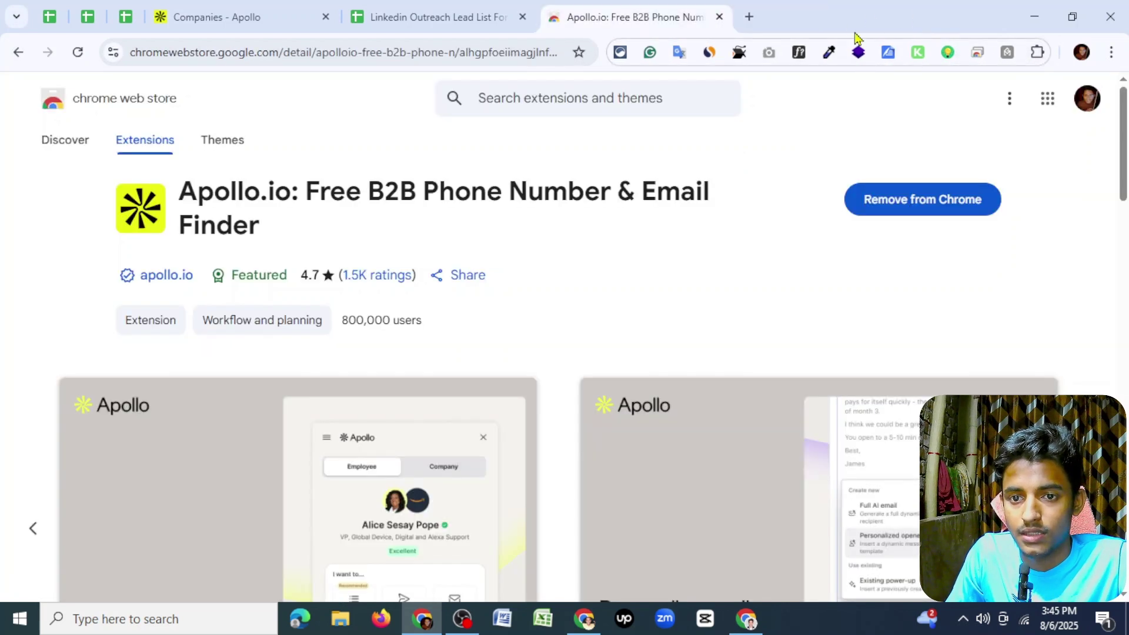
Pin Apollo.io in the Extensions menu and close the Web Store tab to return to the sheet
click(1038, 53)
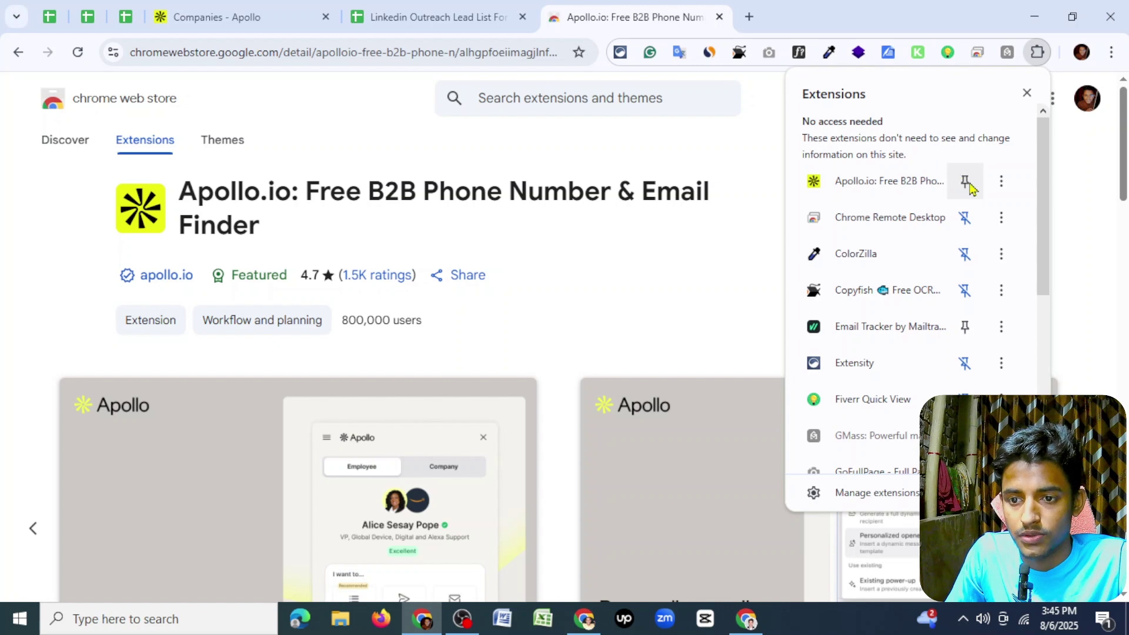
click(966, 183)
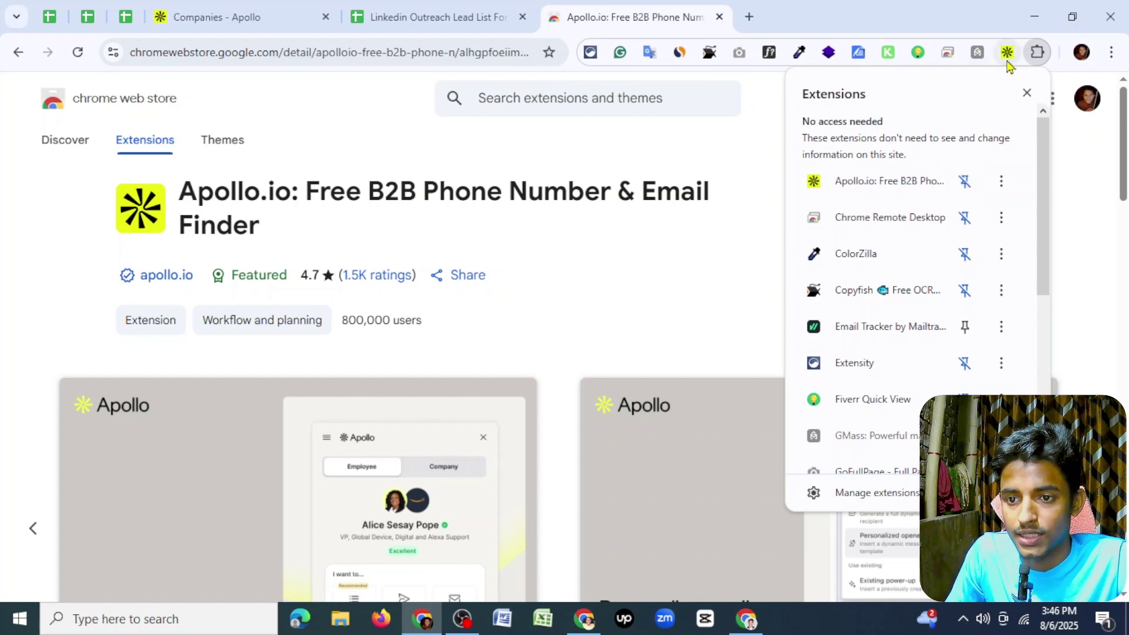
click(718, 17)
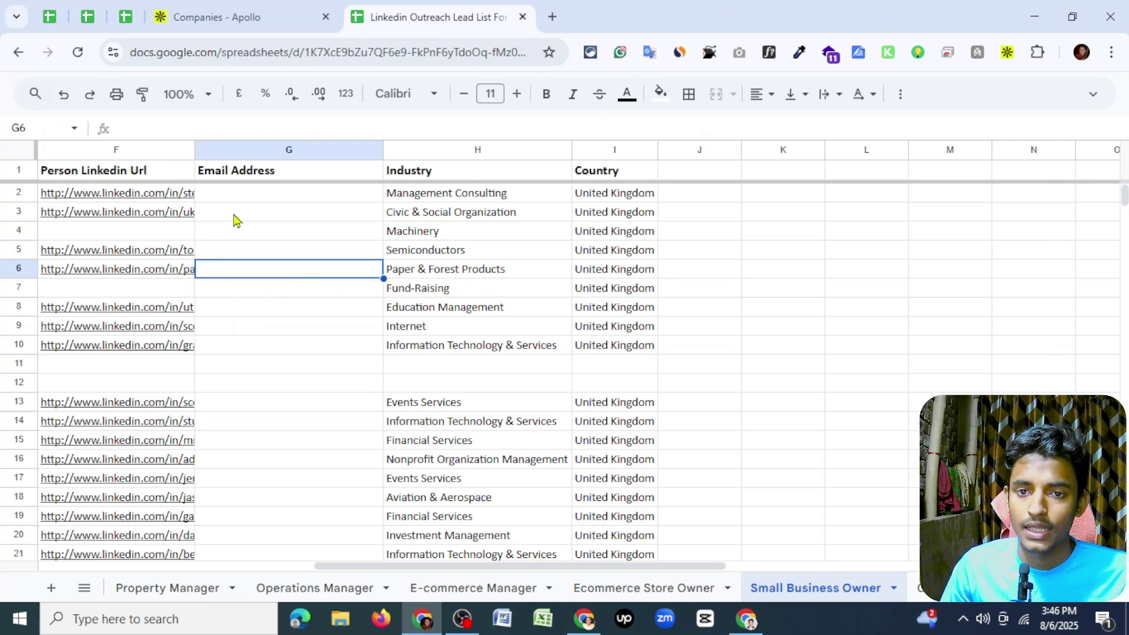
Open the first lead's LinkedIn profile from the link in cell F2
click(187, 197)
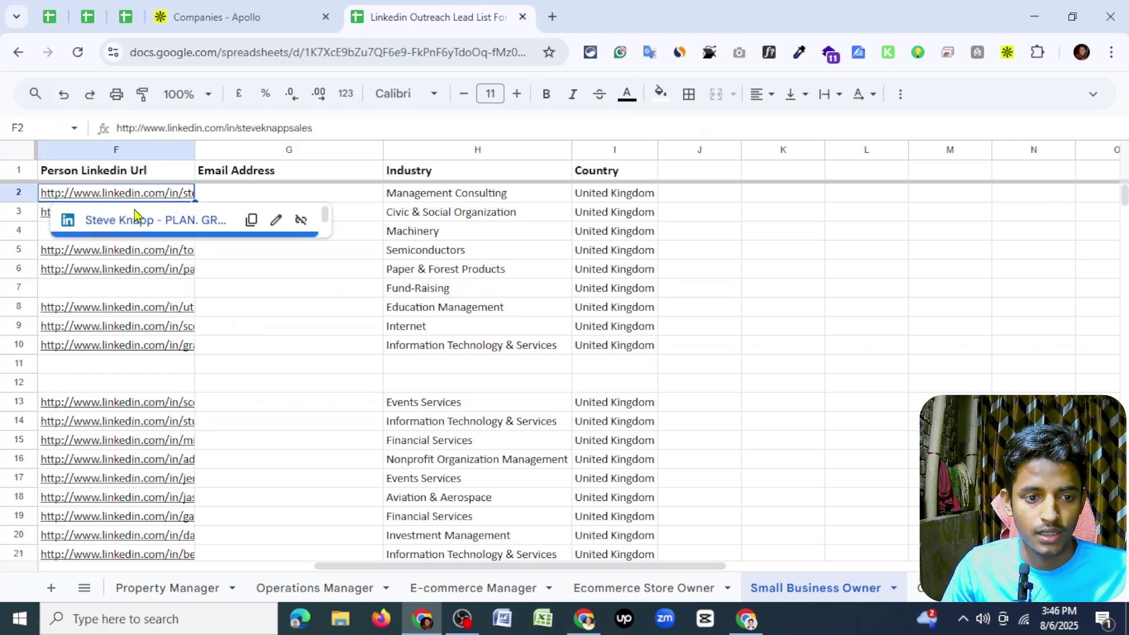
click(127, 225)
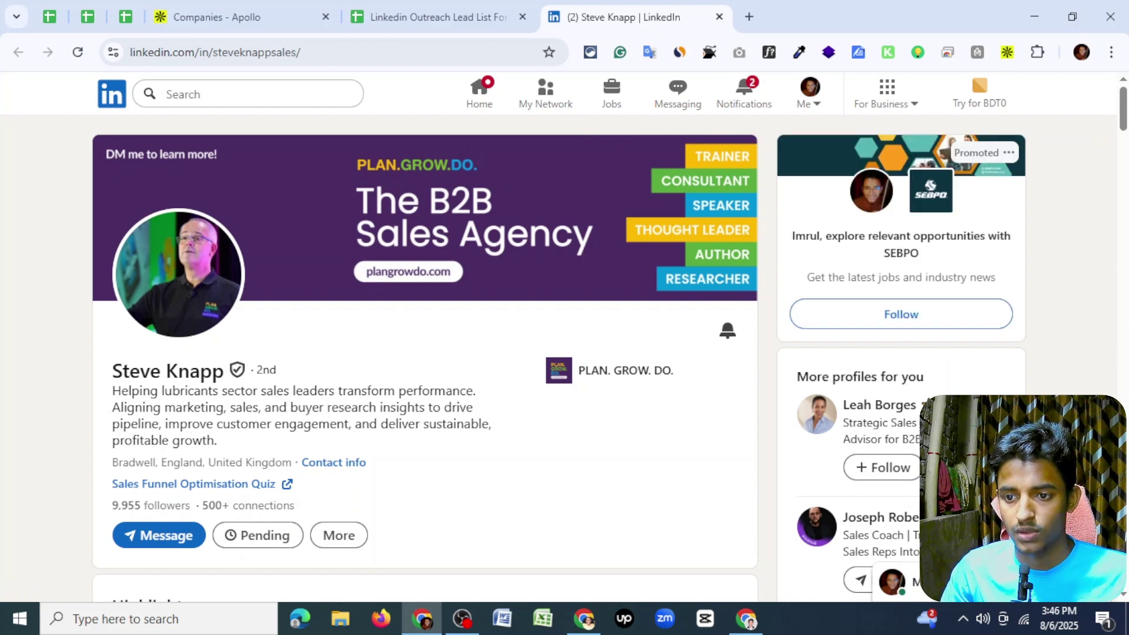
Open the Apollo side panel on the profile and scroll to contact information, which shows no email
mouse_move(1085, 303)
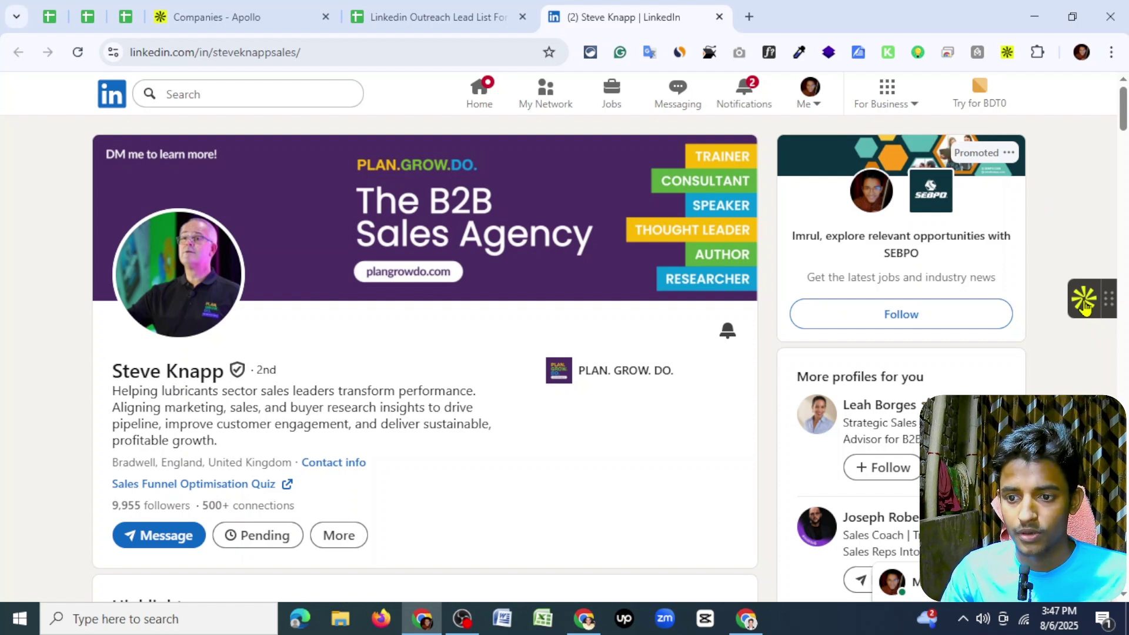
click(1085, 303)
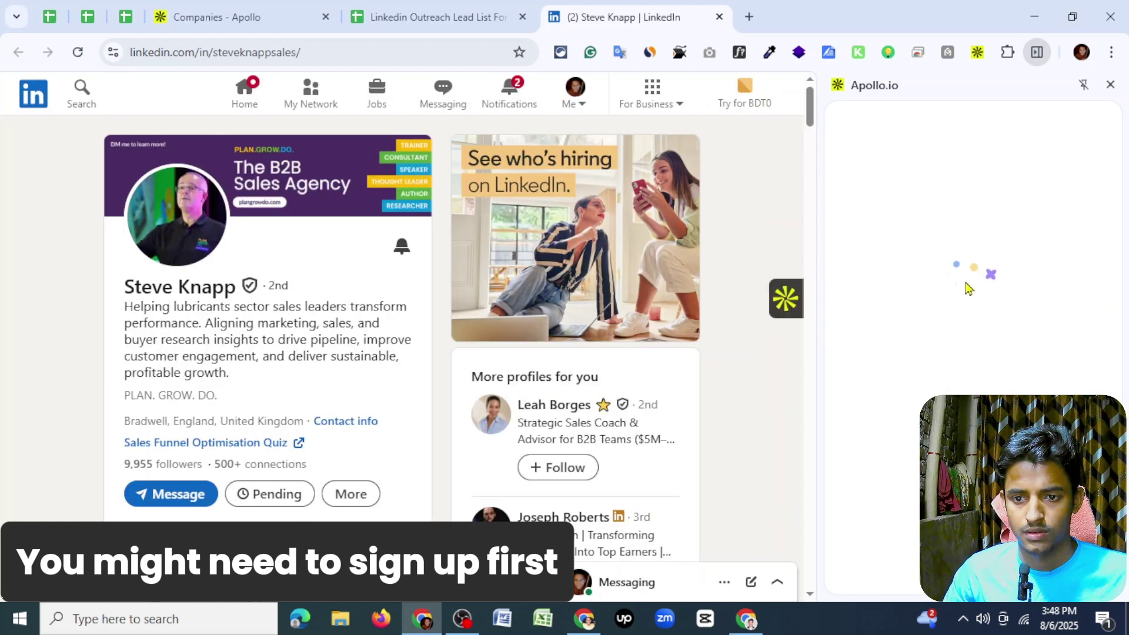
scroll(973, 383, down, 2)
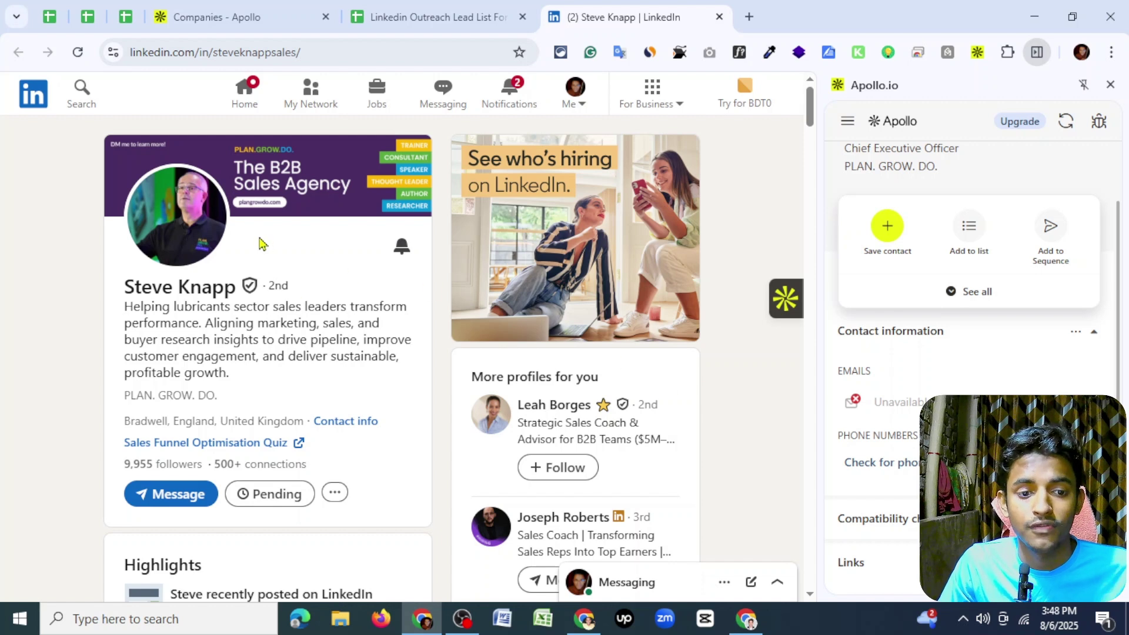
Close the first lead's profile and open the row 3 lead's LinkedIn profile from F3
click(1112, 86)
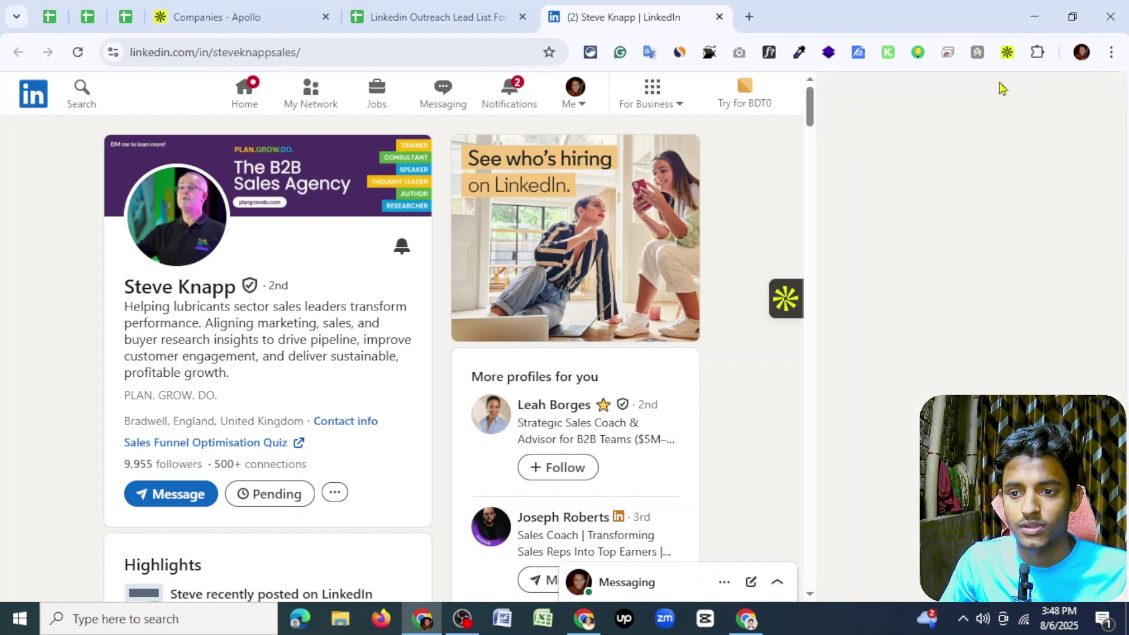
key(ctrl+w)
click(141, 214)
click(418, 219)
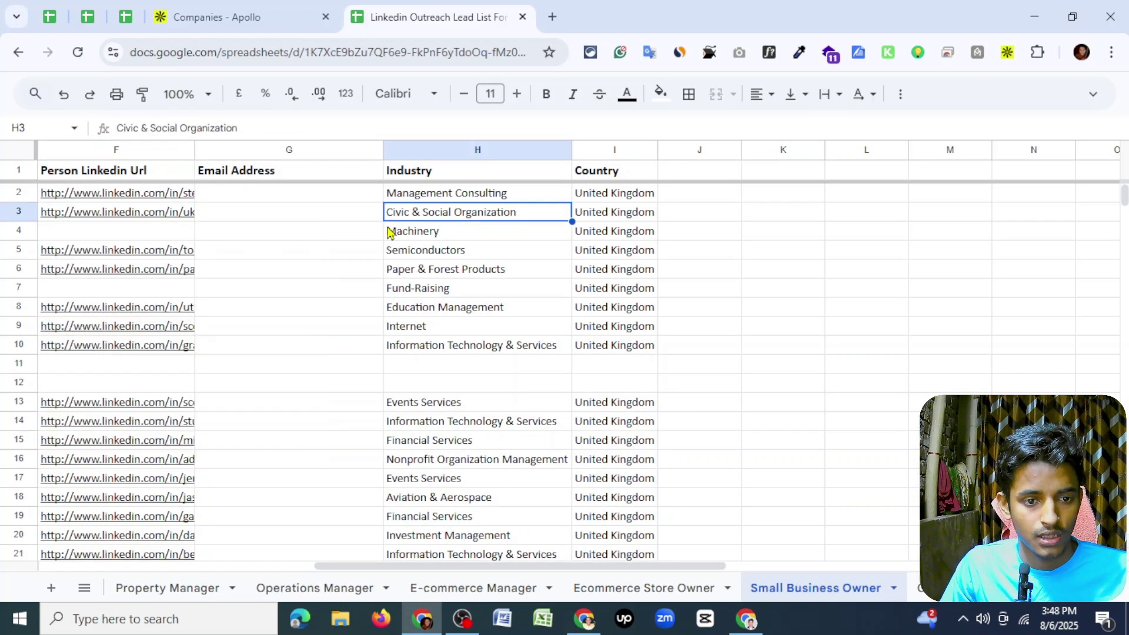
click(129, 217)
click(139, 241)
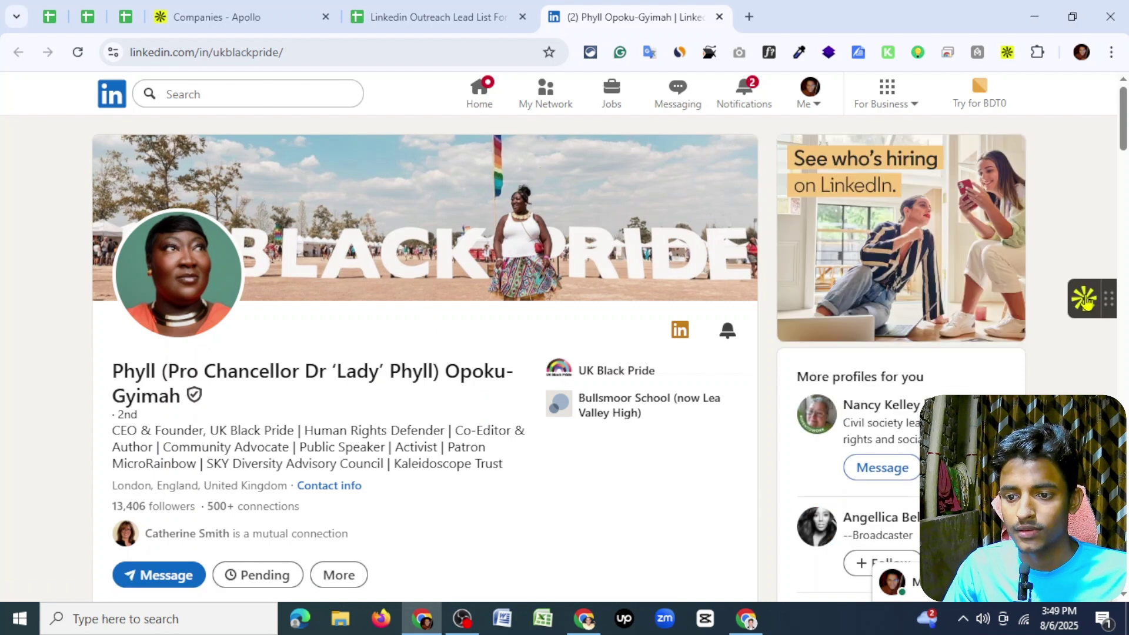
Check the row 3 lead in Apollo, find no email, and close the profile tab
click(1085, 300)
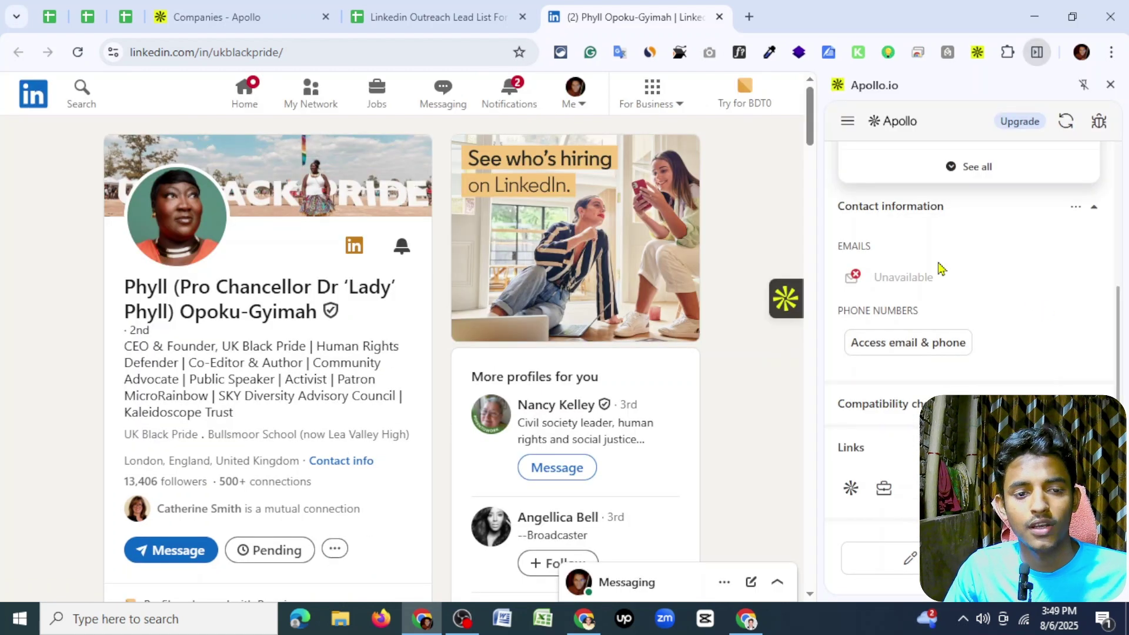
click(1110, 84)
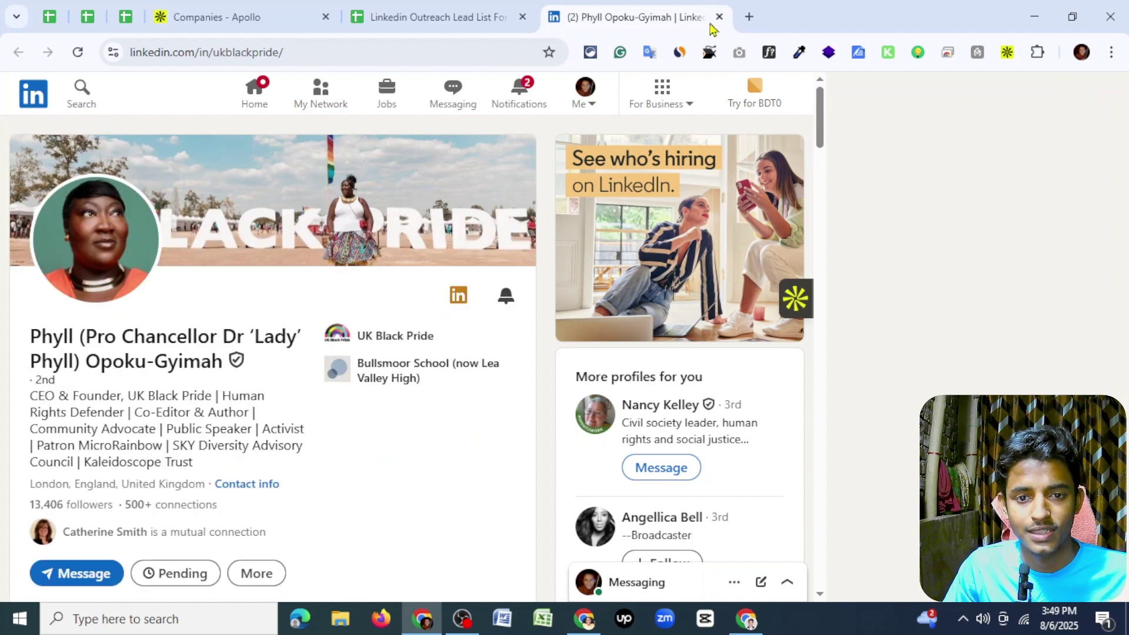
click(719, 17)
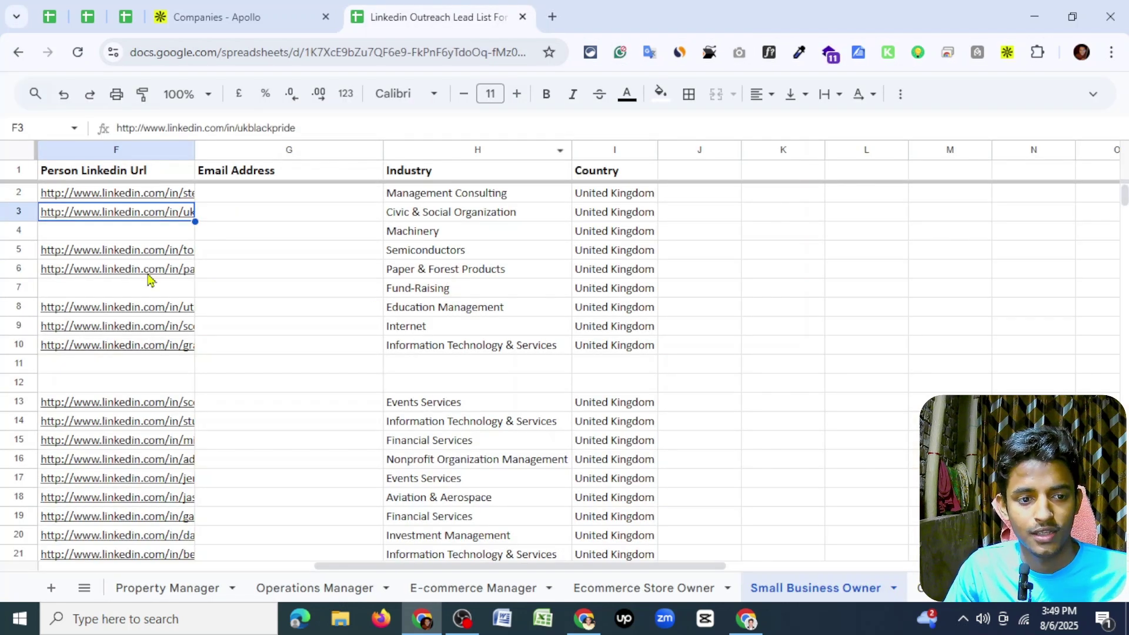
Open the row 5 lead's LinkedIn profile and copy their work email from Apollo's Access email
click(126, 254)
click(158, 278)
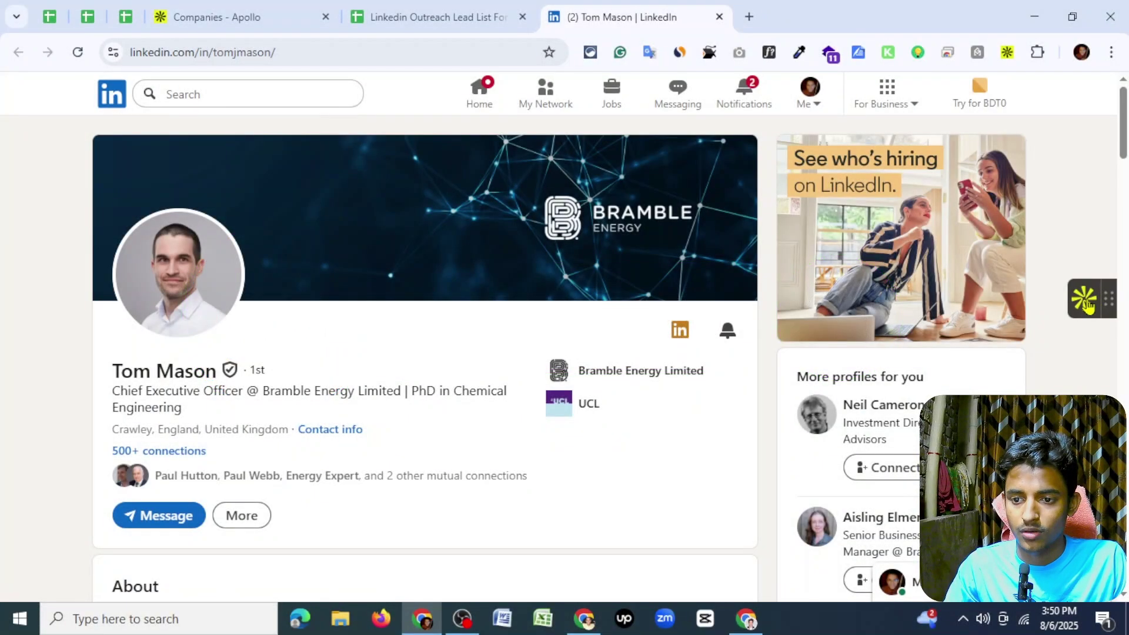
click(1084, 300)
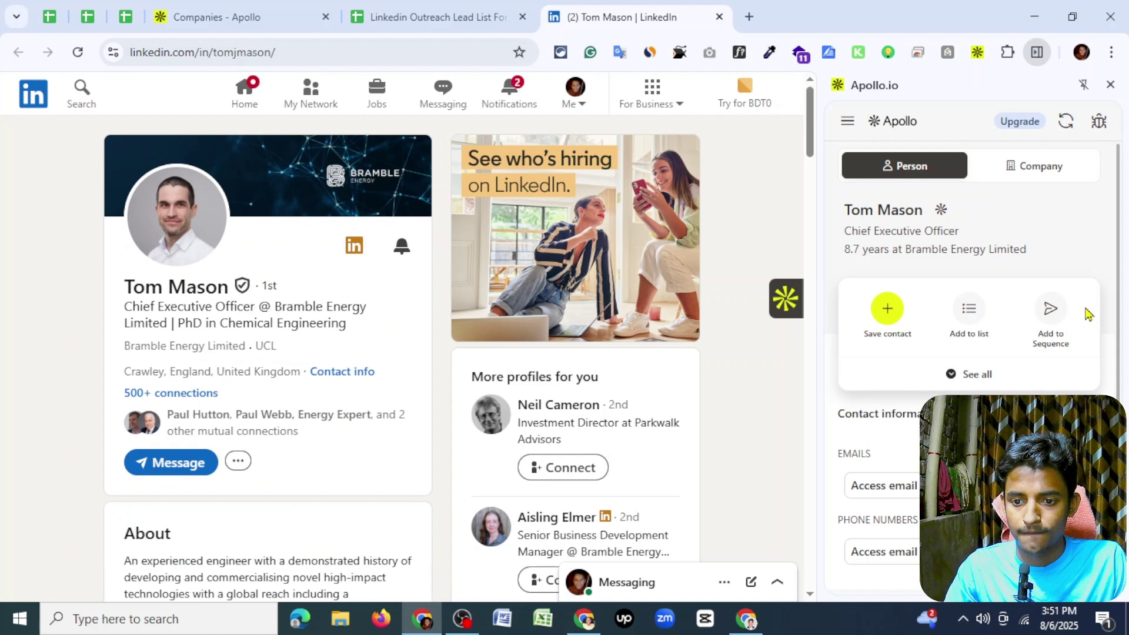
scroll(973, 323, down, 3)
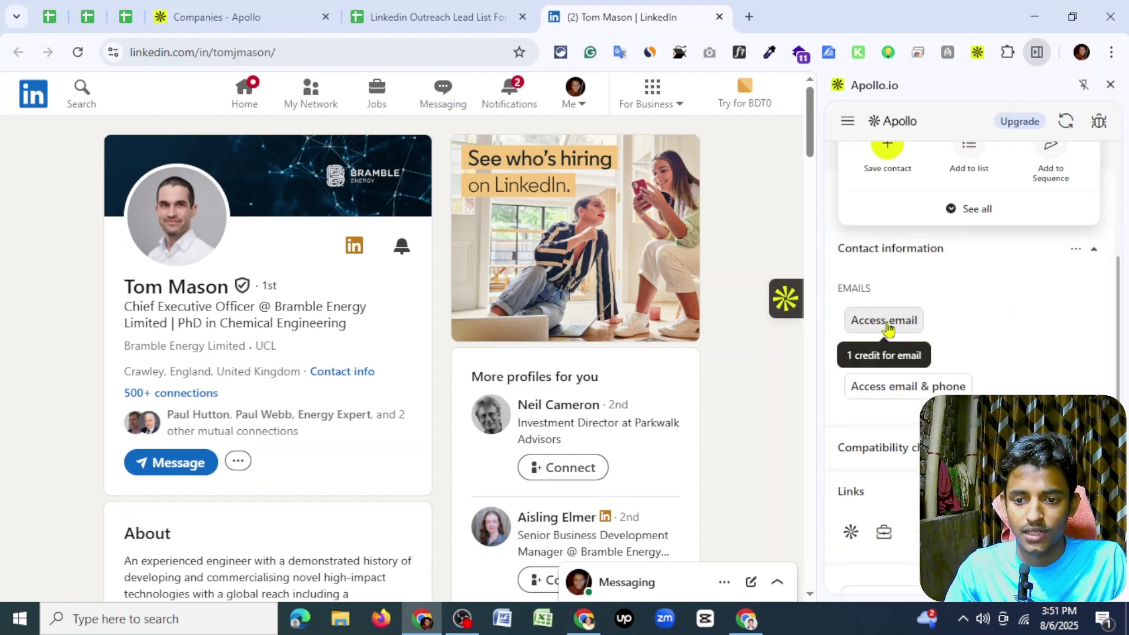
click(887, 324)
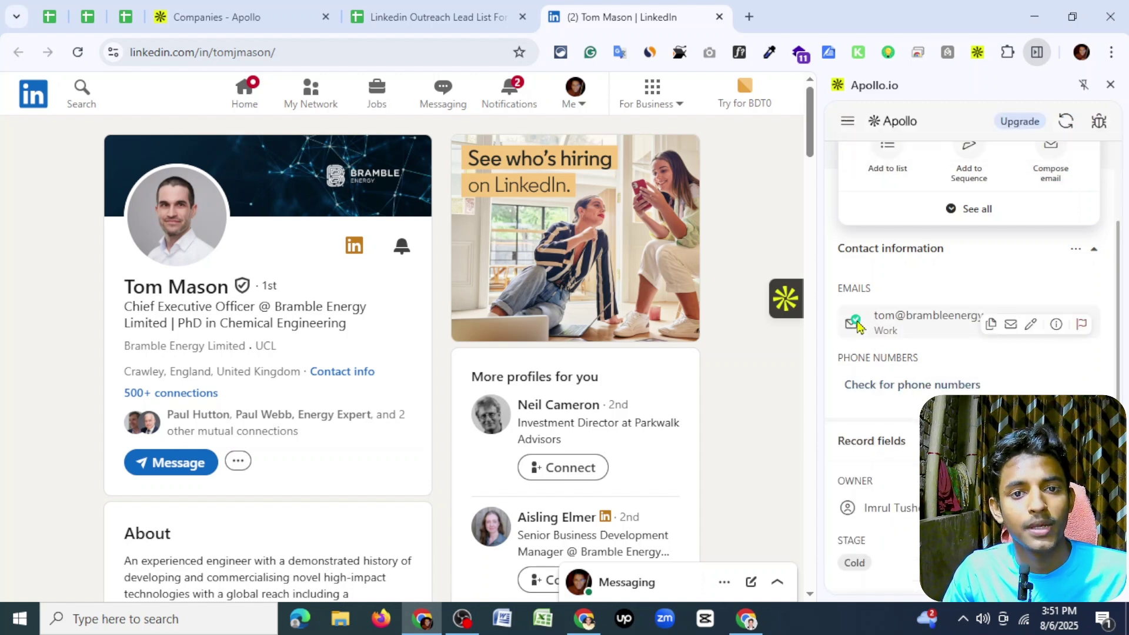
click(991, 325)
Paste the copied email into G5, then open the row 6 lead's LinkedIn profile
click(447, 16)
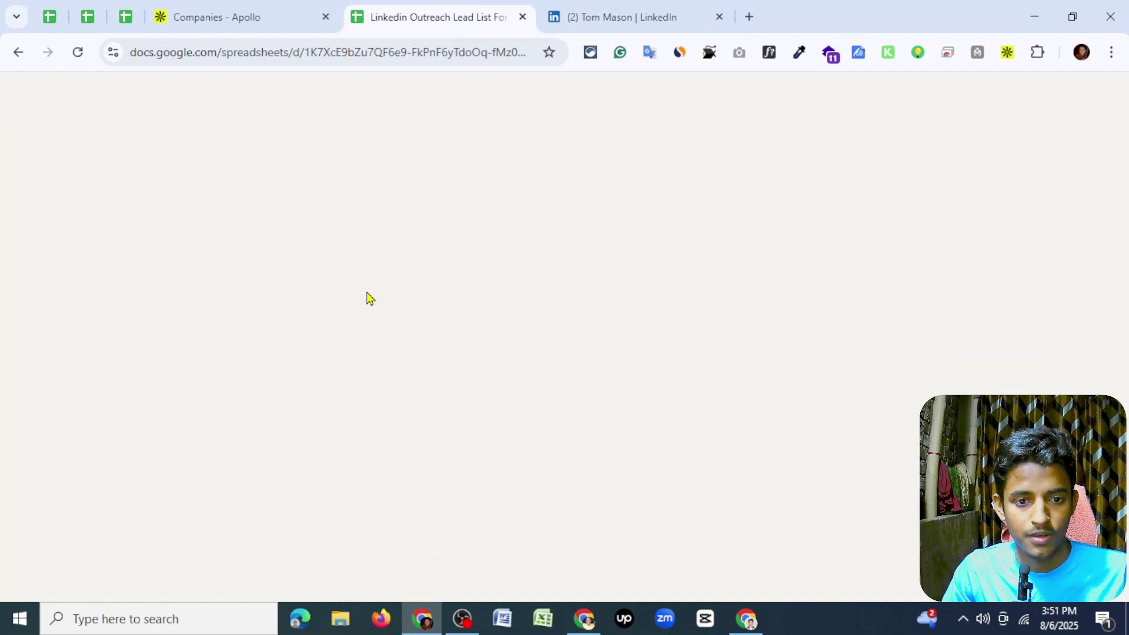
key(ctrl+v)
click(277, 292)
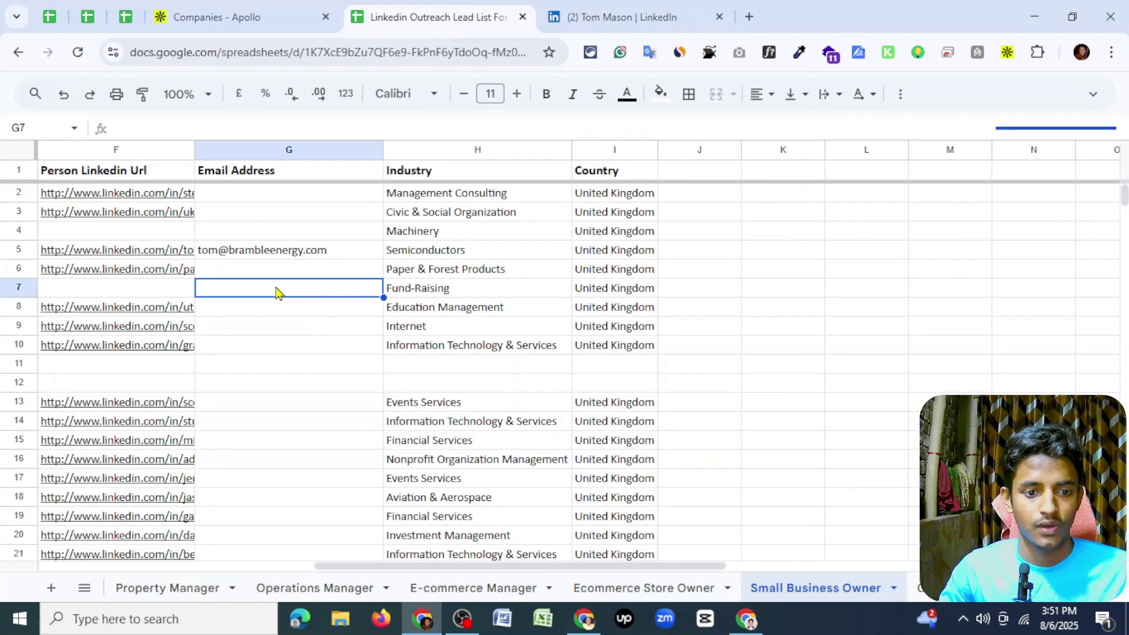
click(185, 271)
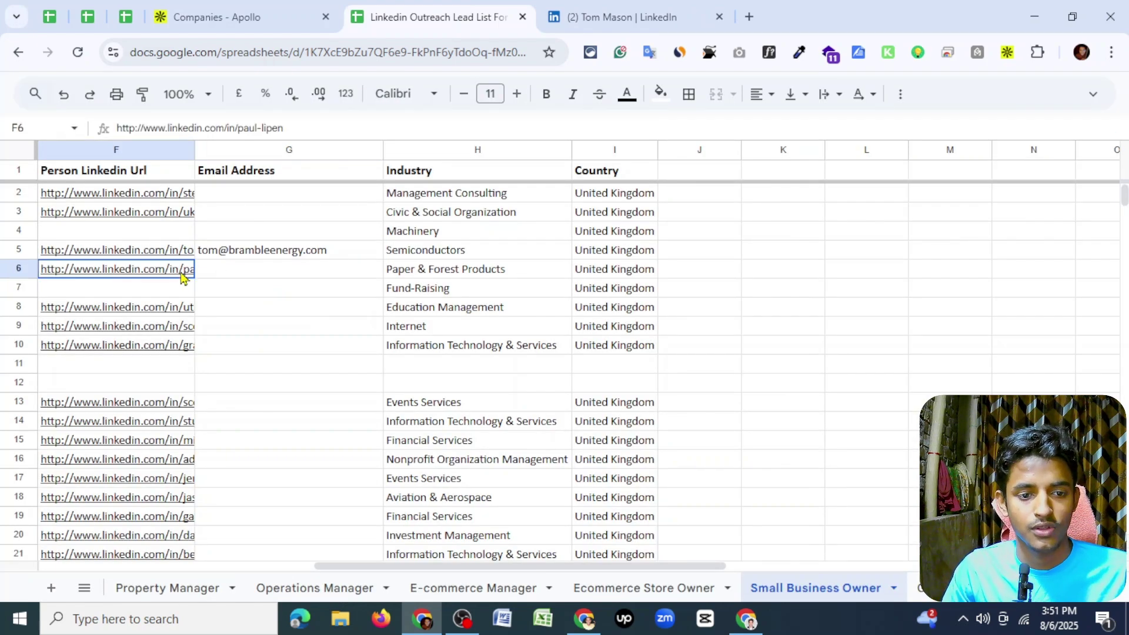
click(177, 298)
click(401, 17)
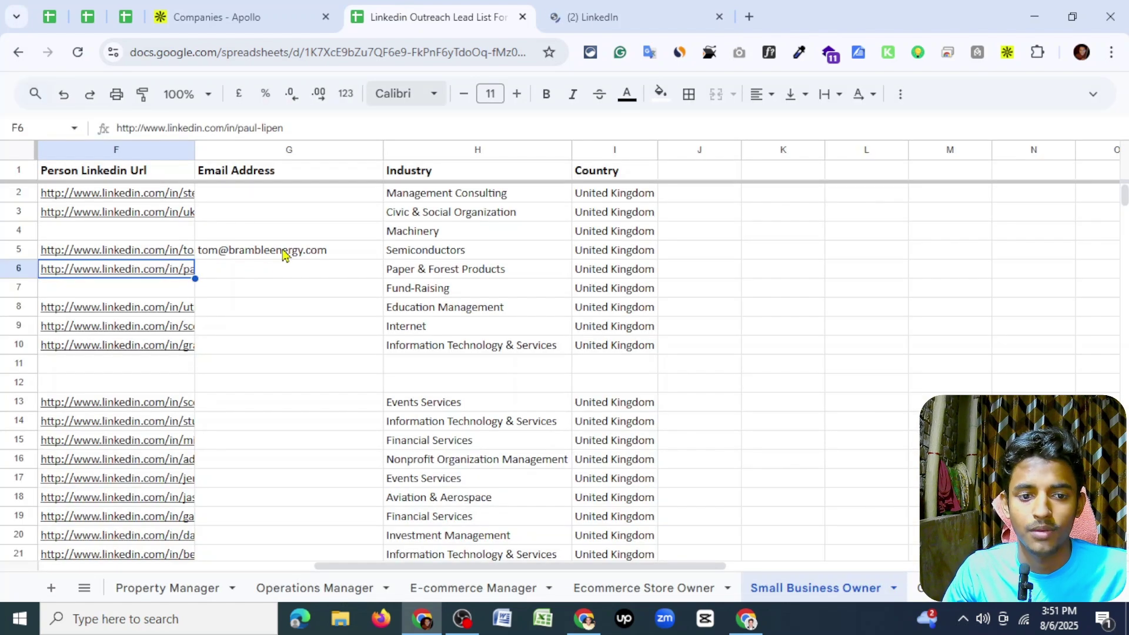
click(292, 256)
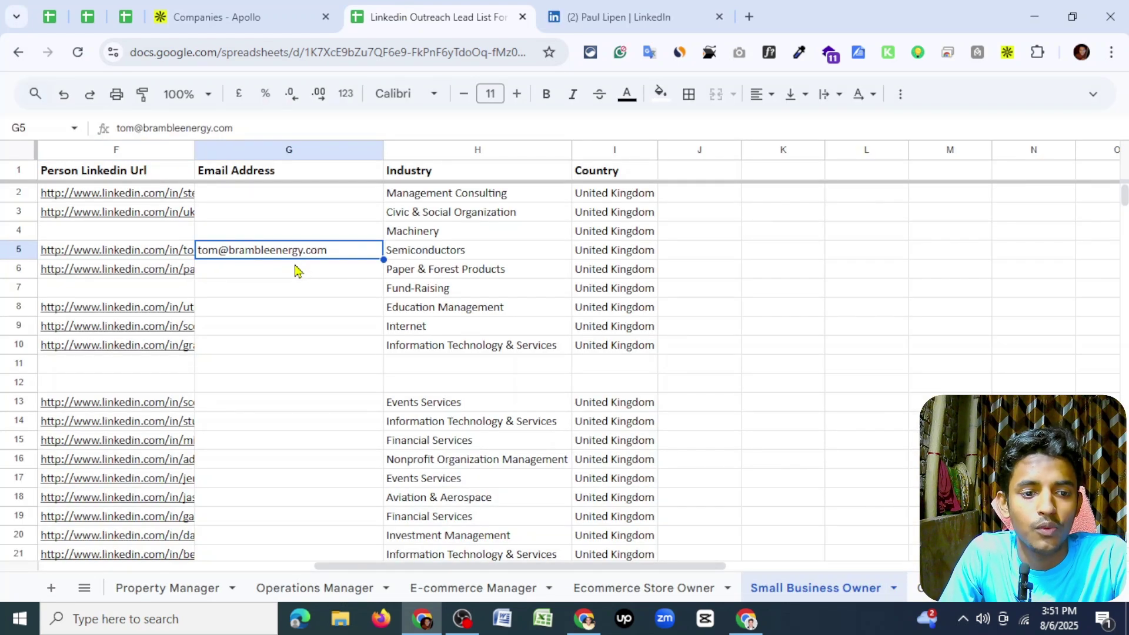
Confirm Apollo shows the row 6 lead's email as unavailable, then open the row 8 lead's profile
click(658, 15)
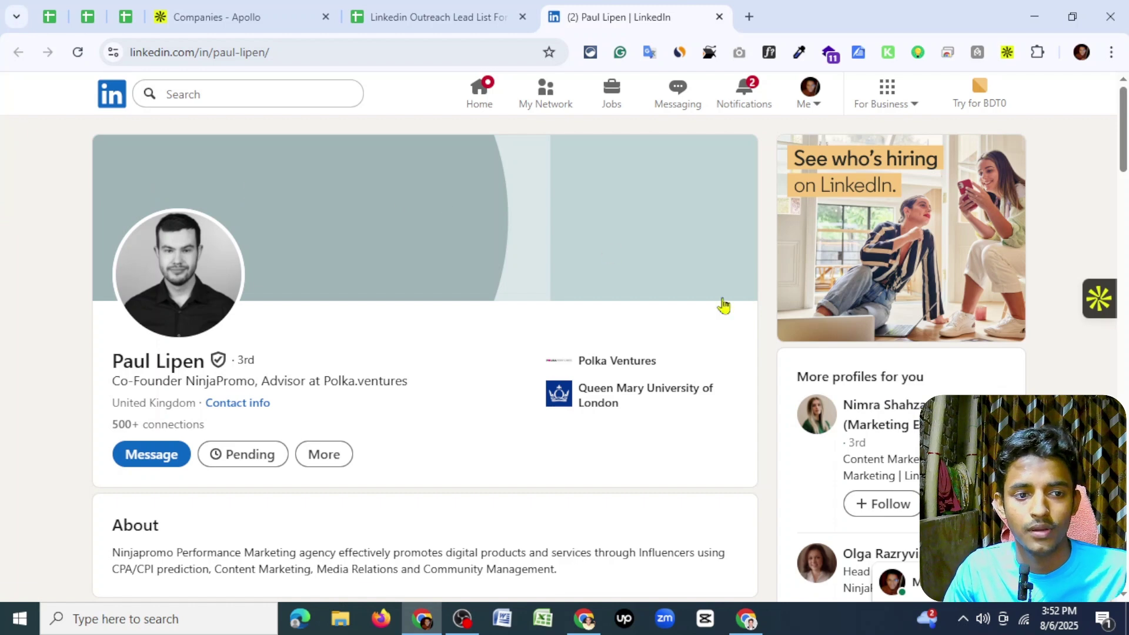
click(1087, 306)
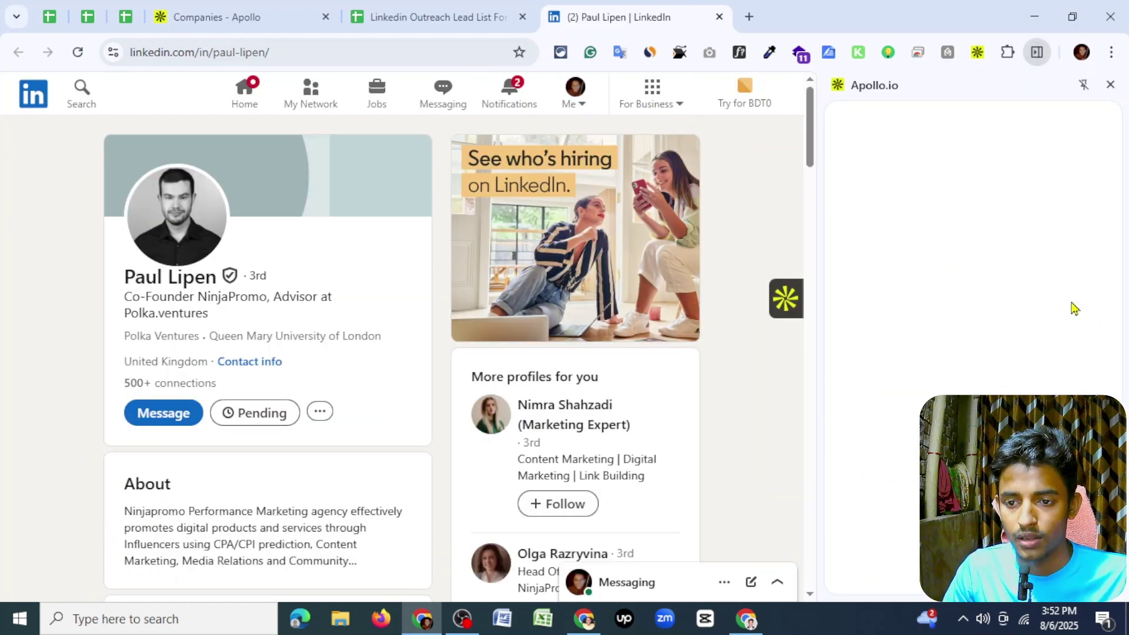
scroll(1071, 307, down, 3)
drag(874, 322, 940, 333)
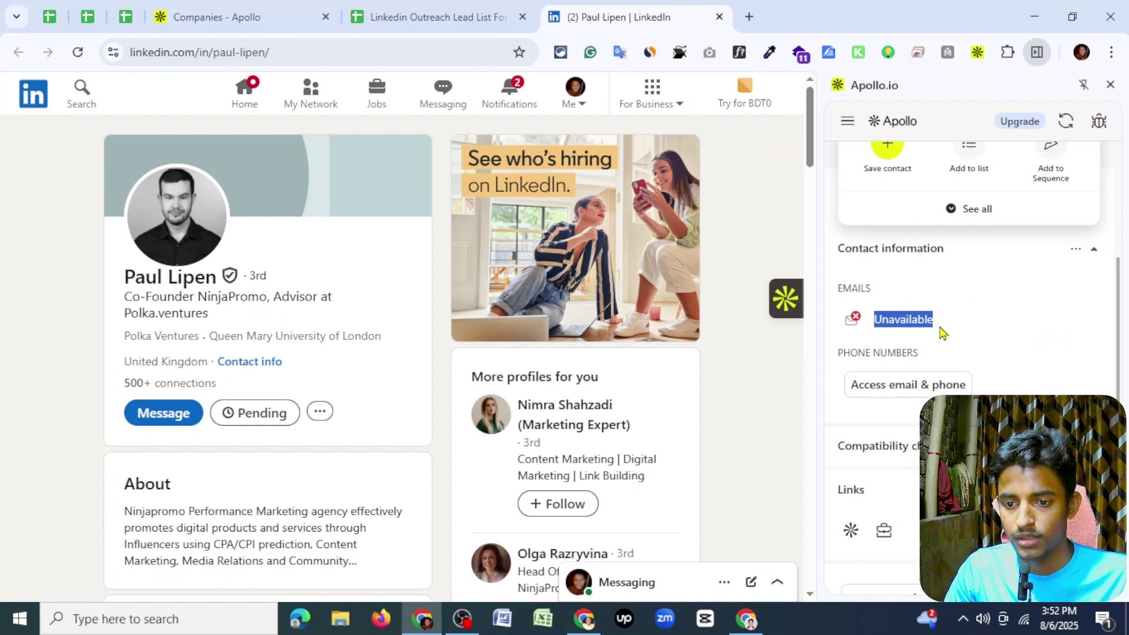
click(719, 17)
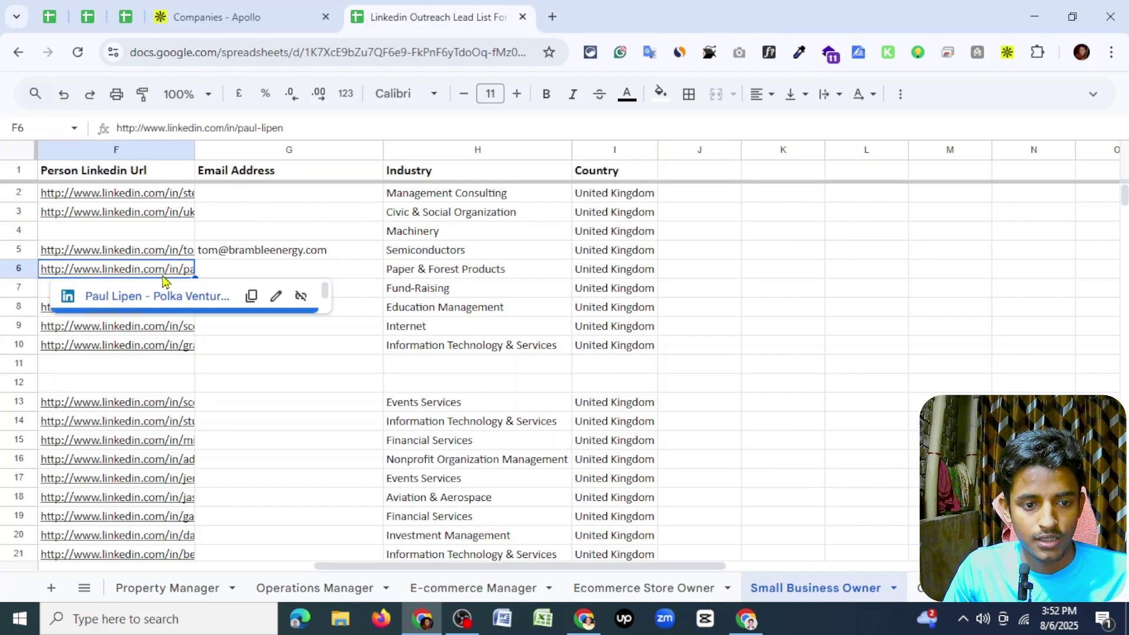
click(157, 296)
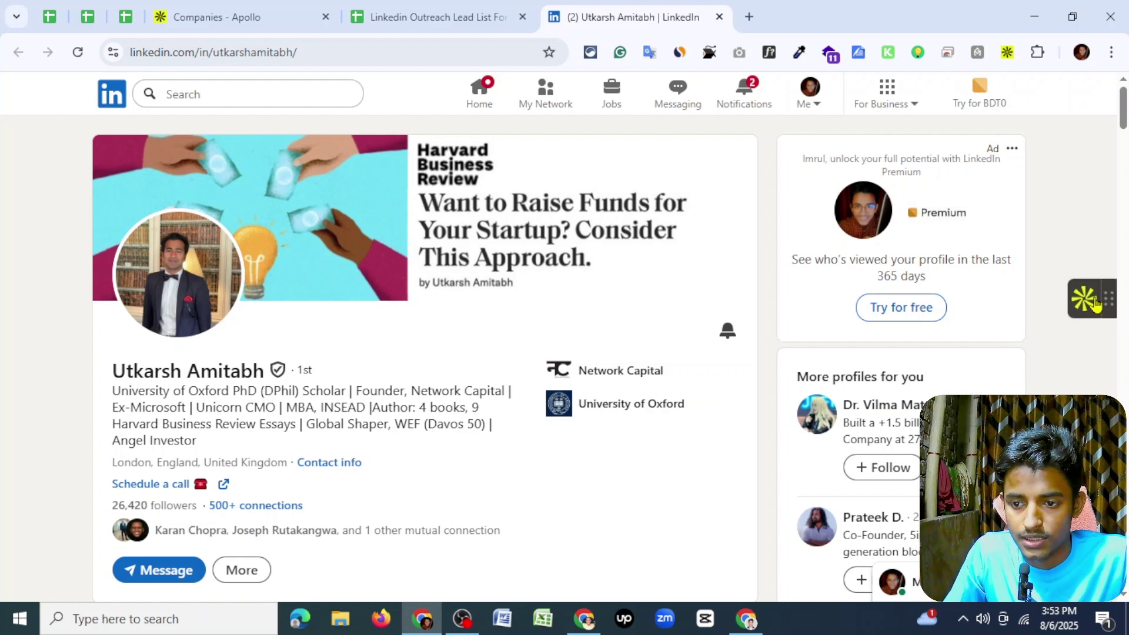
Reveal and copy the row 8 lead's work email in Apollo, then paste it into G8
click(1095, 302)
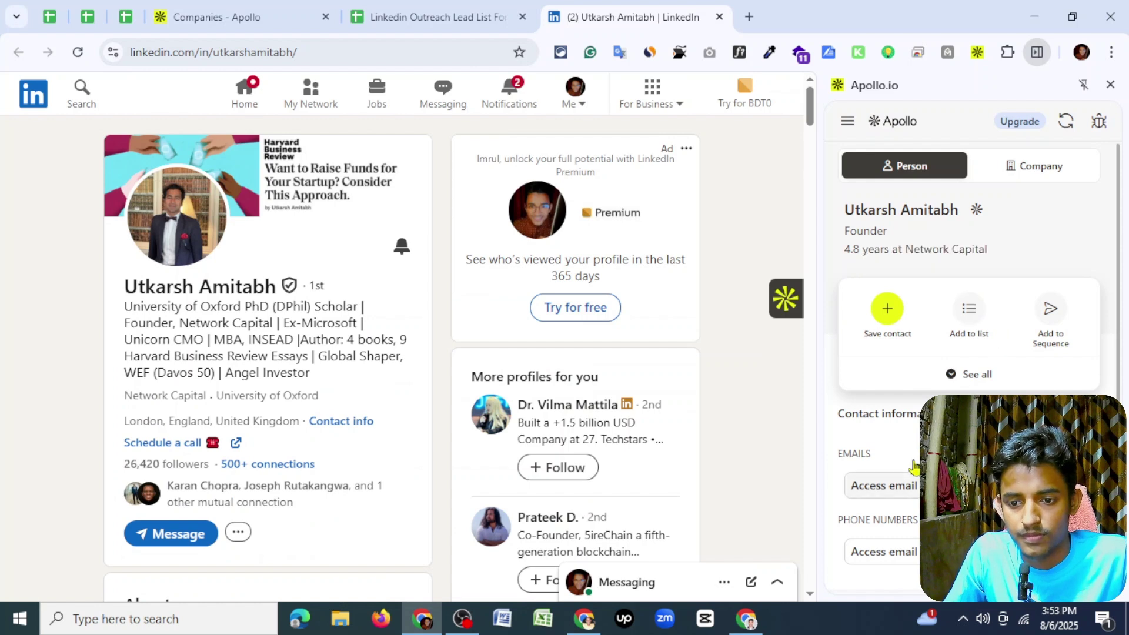
scroll(914, 468, down, 3)
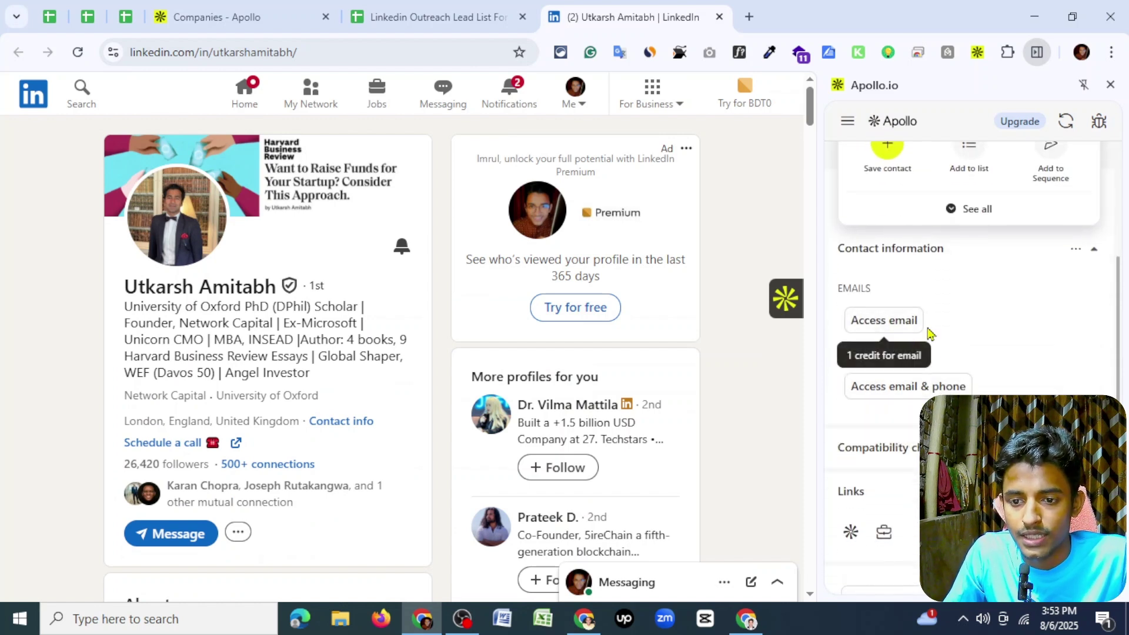
click(879, 325)
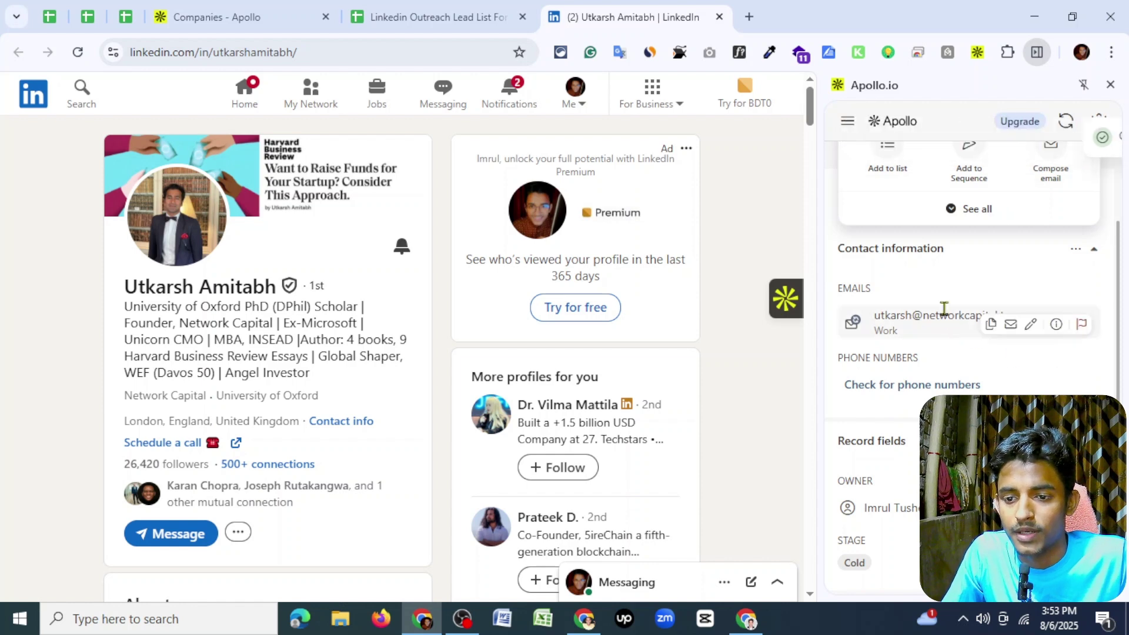
click(991, 324)
click(444, 18)
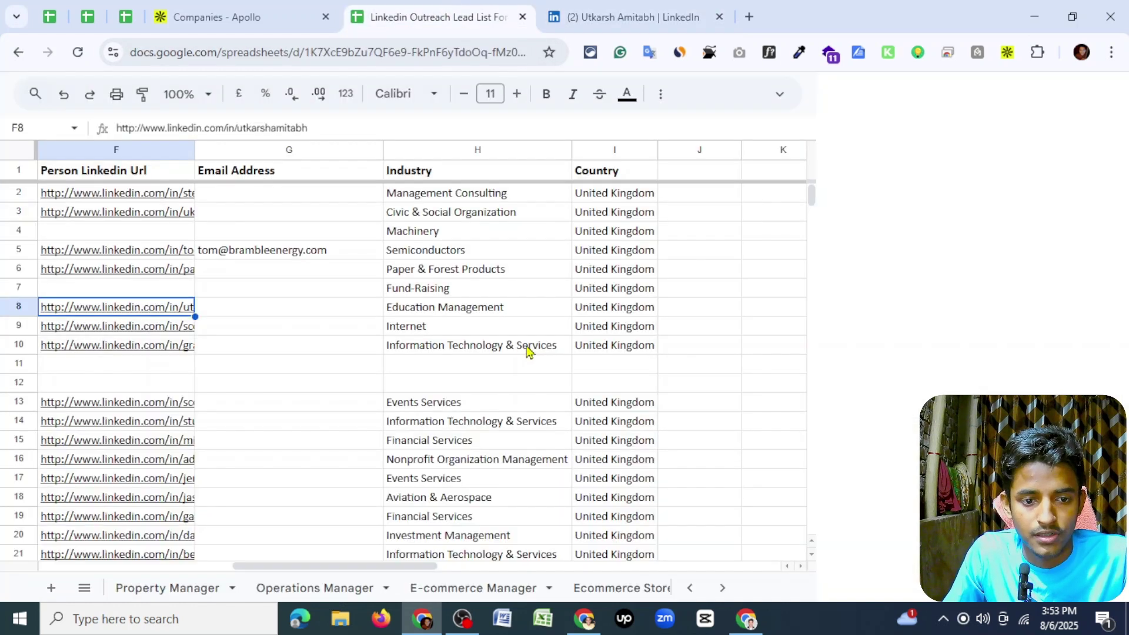
click(263, 306)
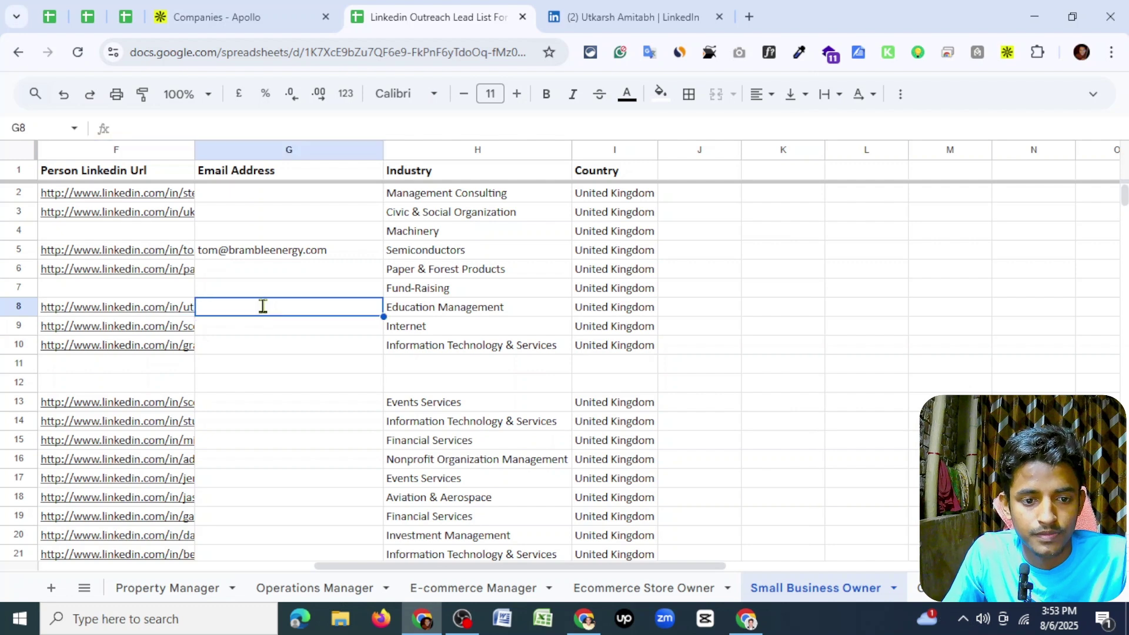
key(ctrl+v)
click(347, 389)
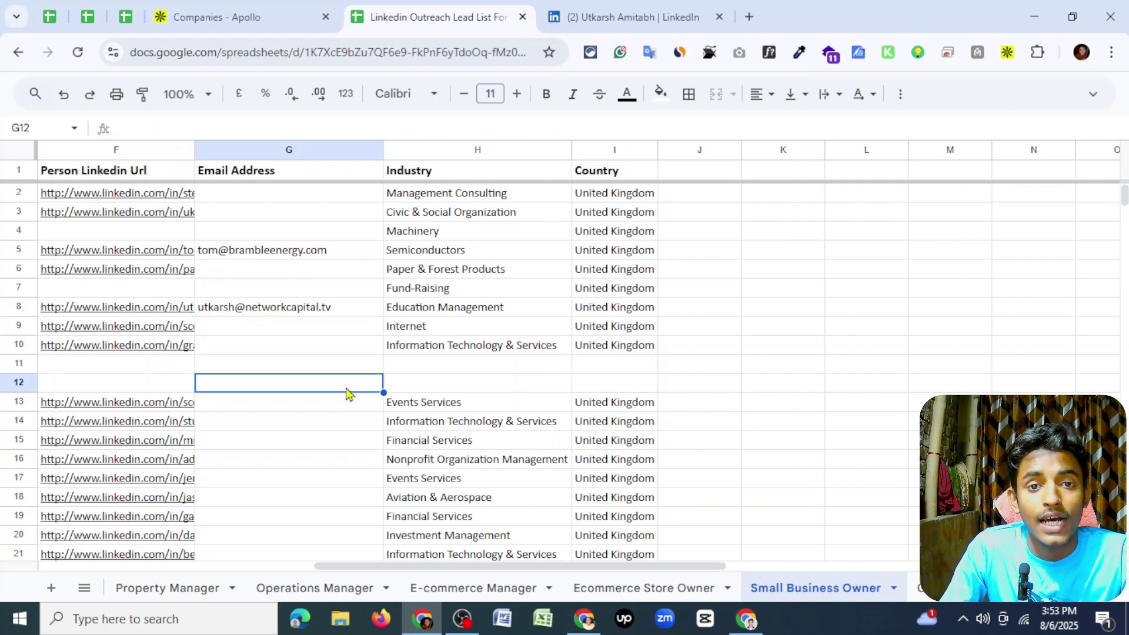